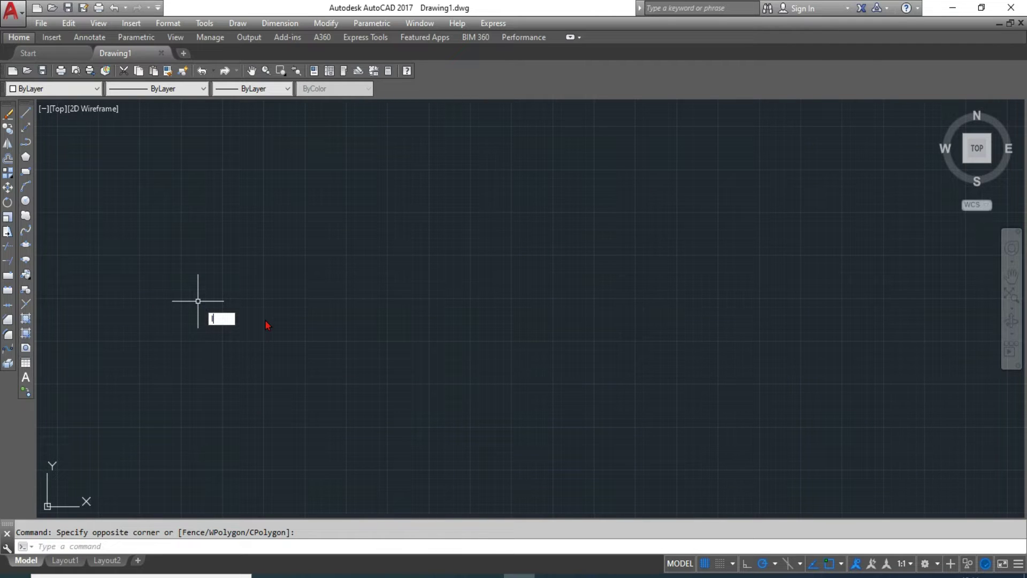
Cancel the pending selection window and re-dock the Draw toolbar beside the Modify toolbar.
key(Escape)
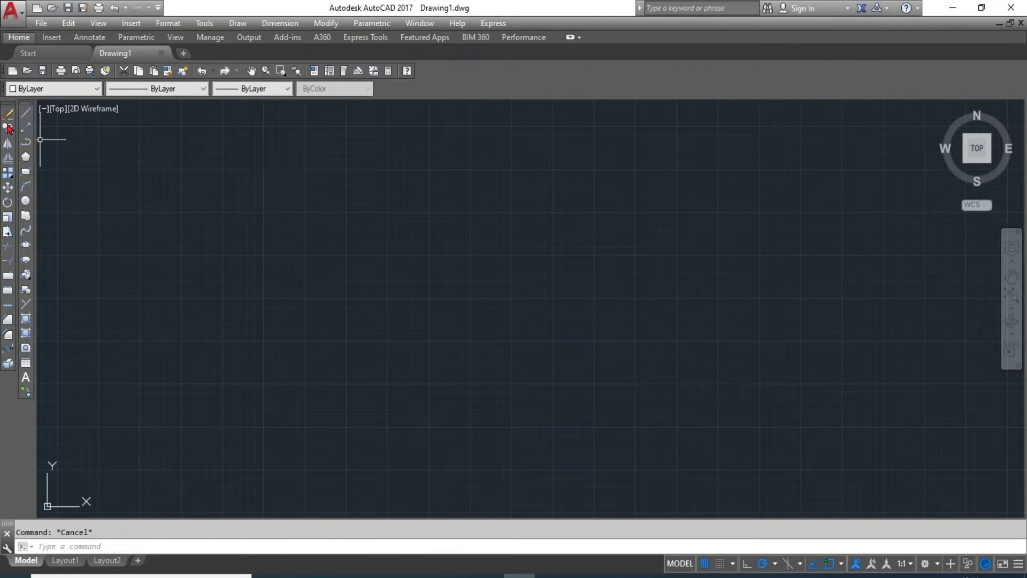
mouse_move(26, 105)
mouse_down()
mouse_move(44, 109)
mouse_move(12, 111)
mouse_up()
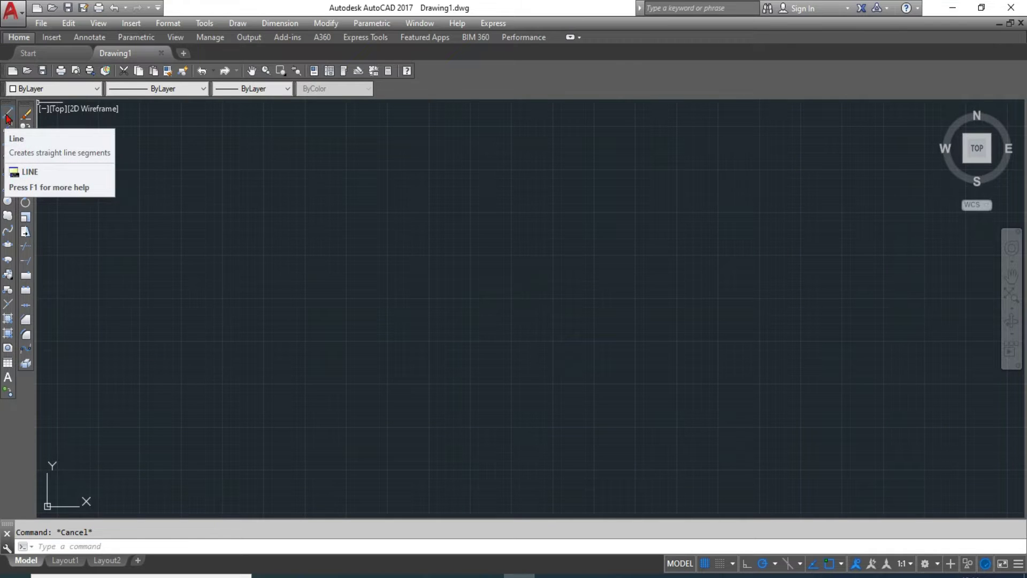
click(233, 24)
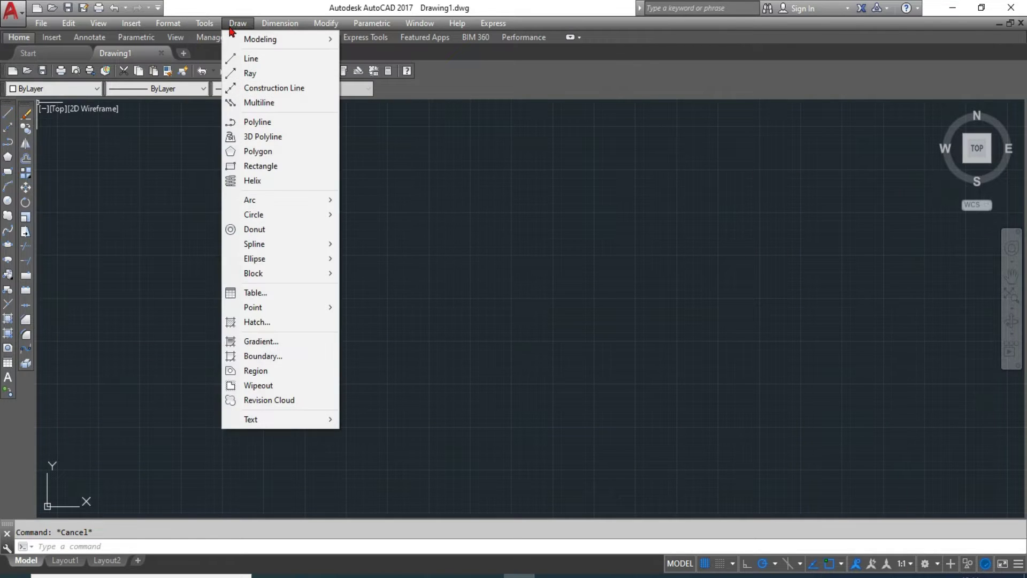
click(238, 59)
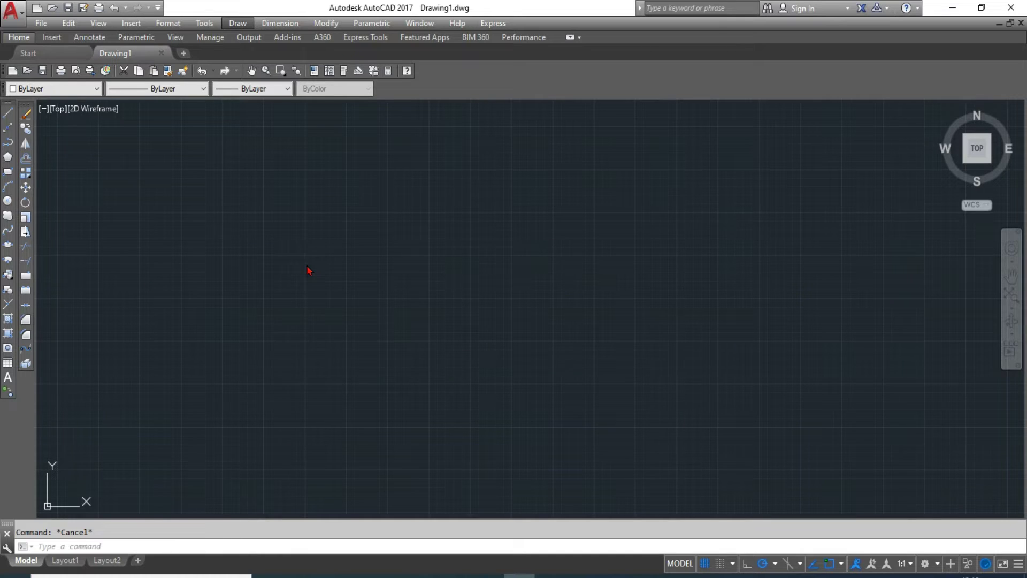
Clear stray selections and commands, then start LINE from the 'l' autocomplete suggestions.
click(337, 298)
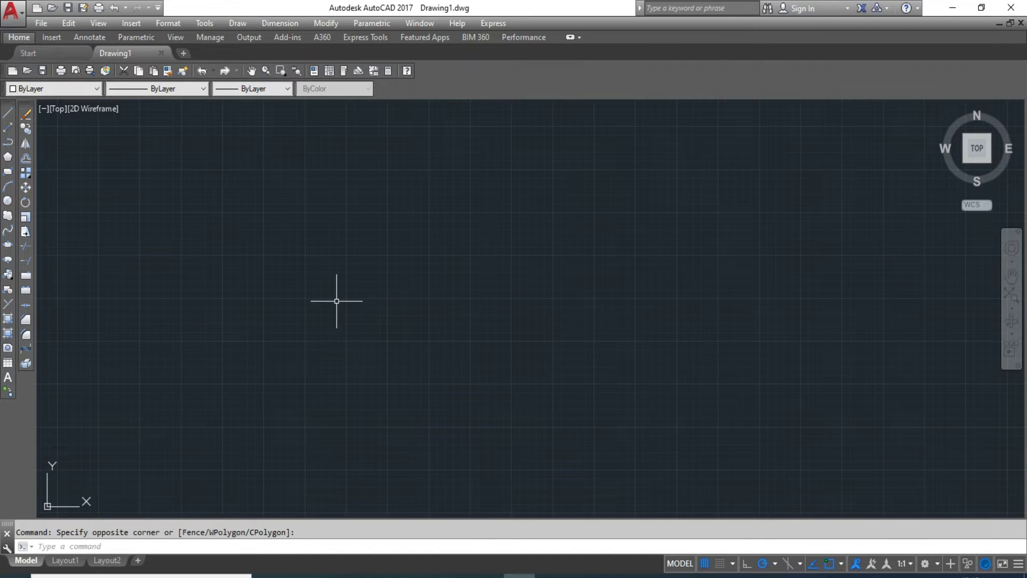
key(Escape)
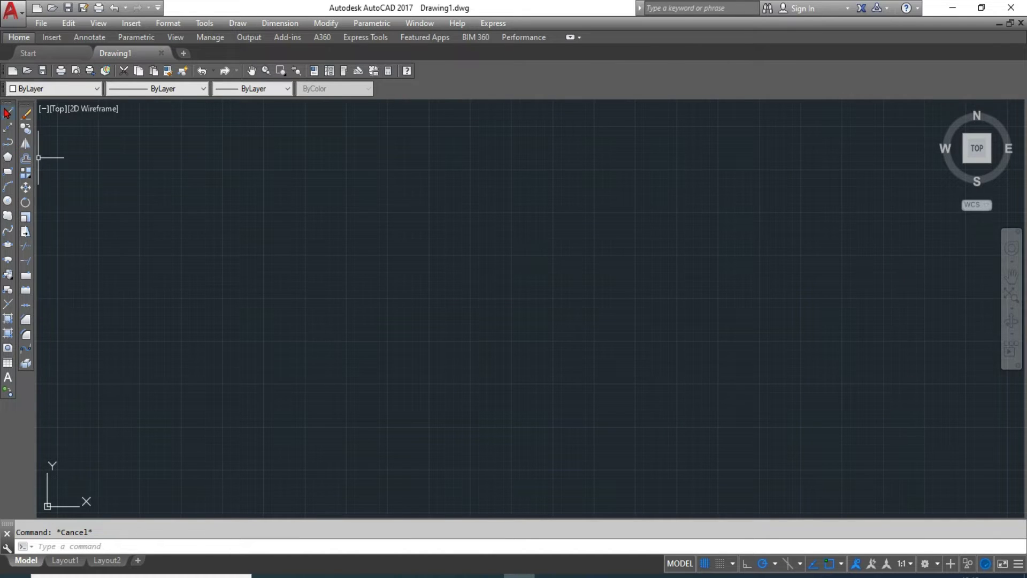
click(8, 112)
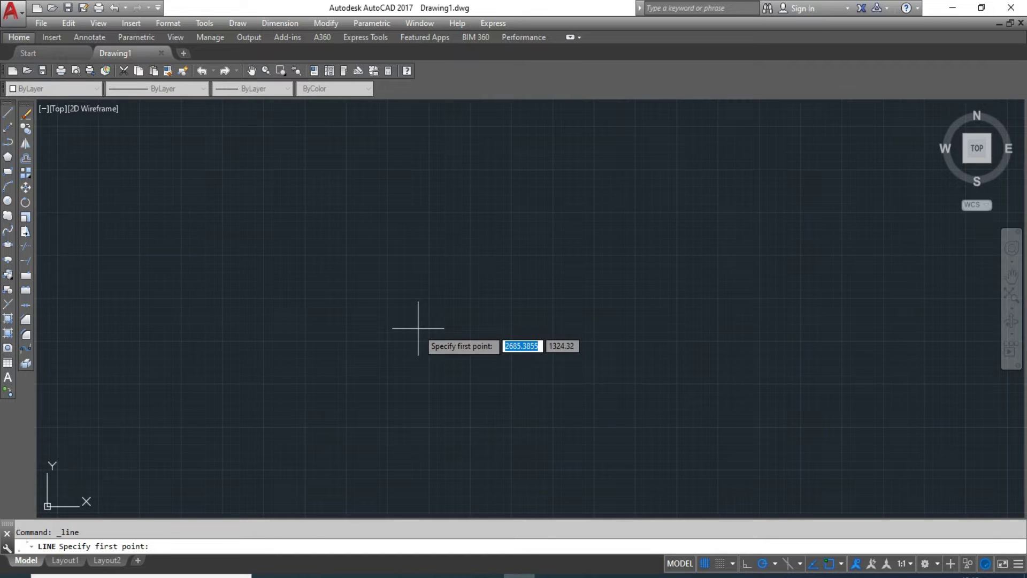
key(Escape)
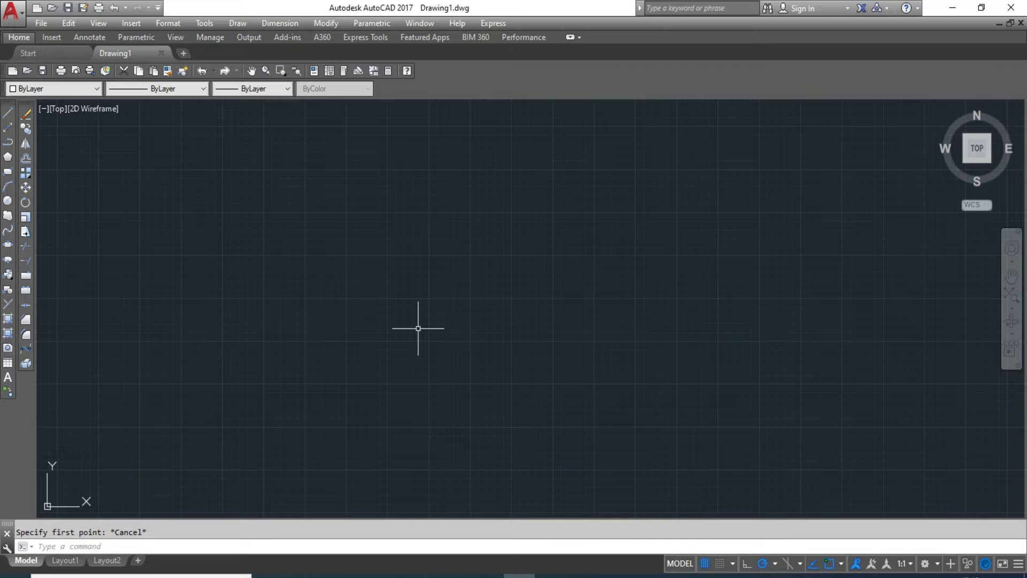
text(l)
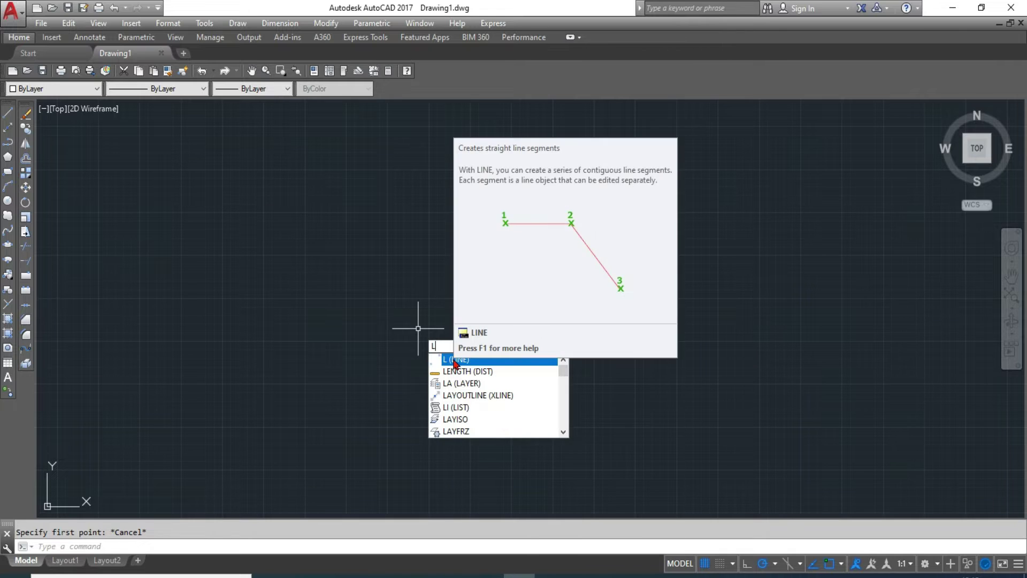
click(454, 359)
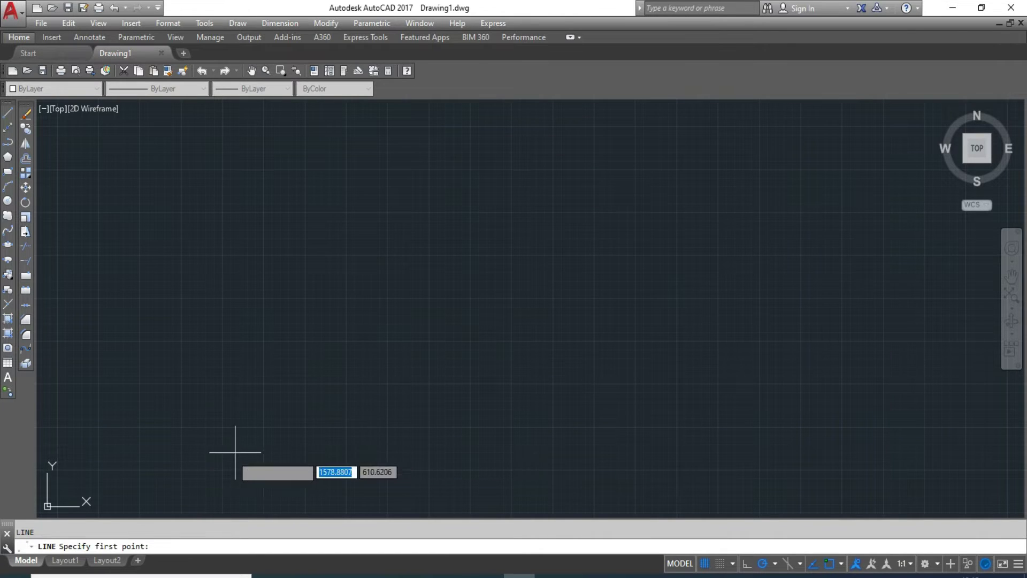
Draw a rectangle with LINE sides of 100, 150 and 100, then close it.
click(222, 427)
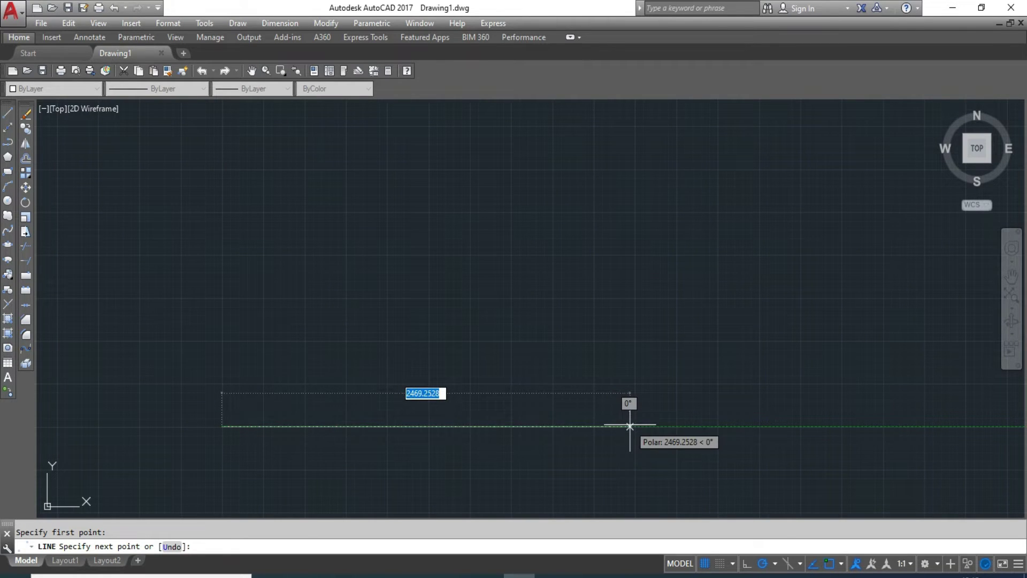
text(10)
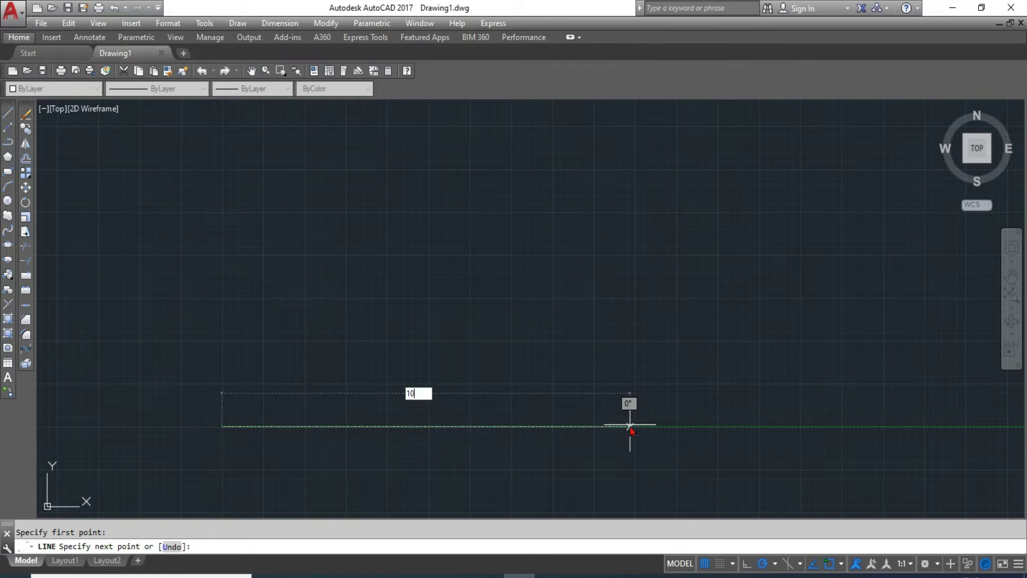
text(0)
key(Return)
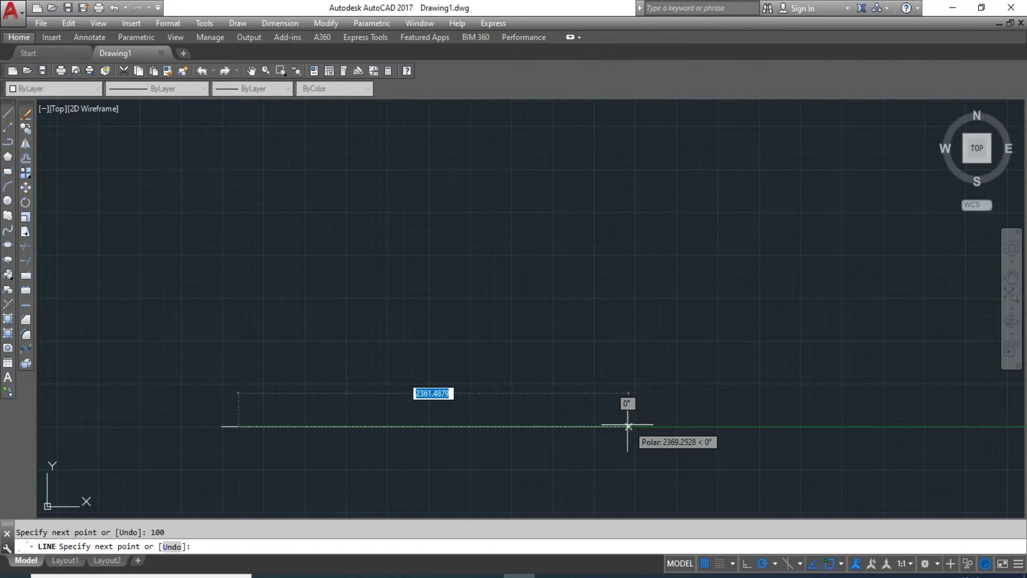
middle_drag(197, 426, 379, 426)
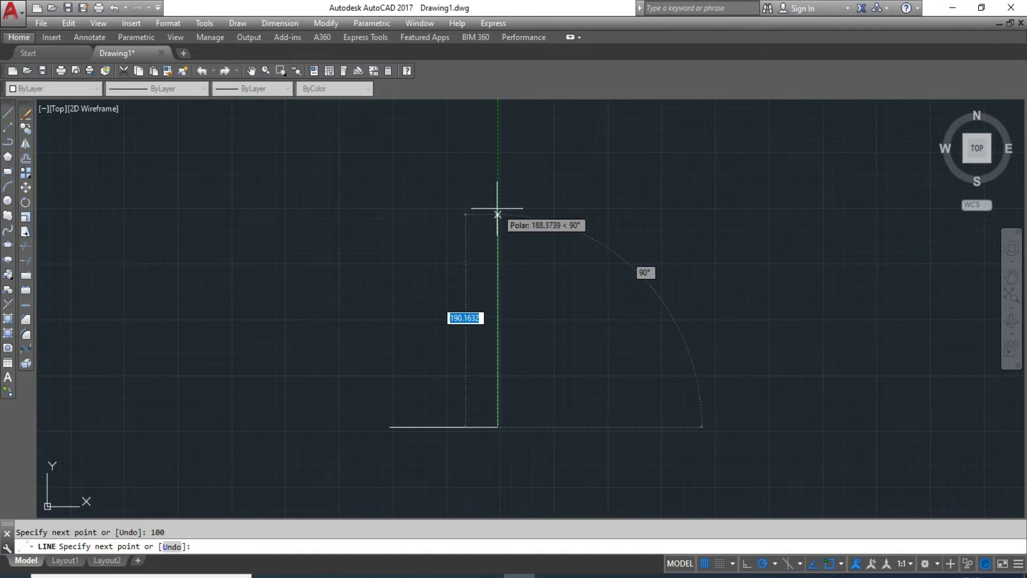
text(1)
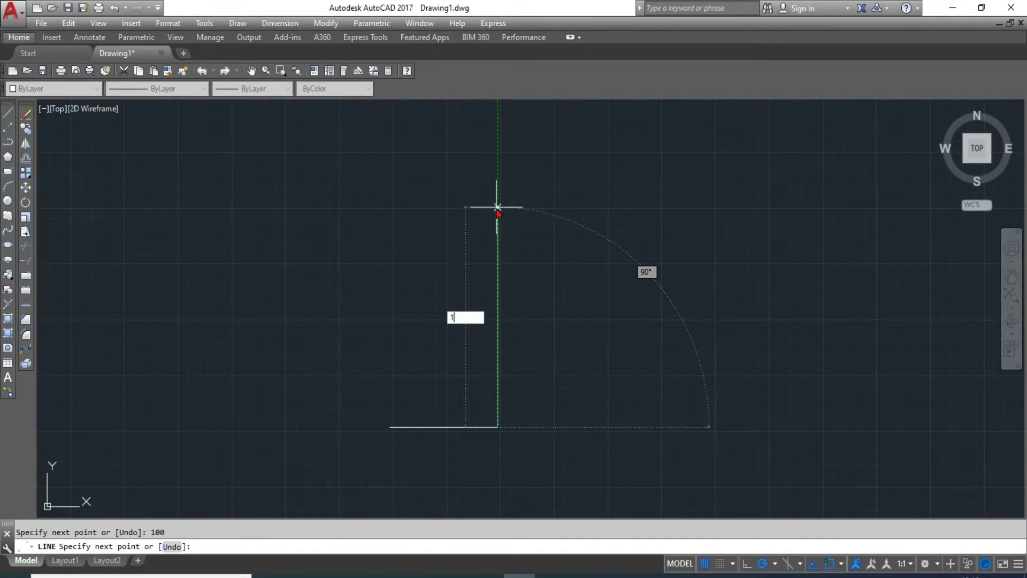
text(50)
key(Return)
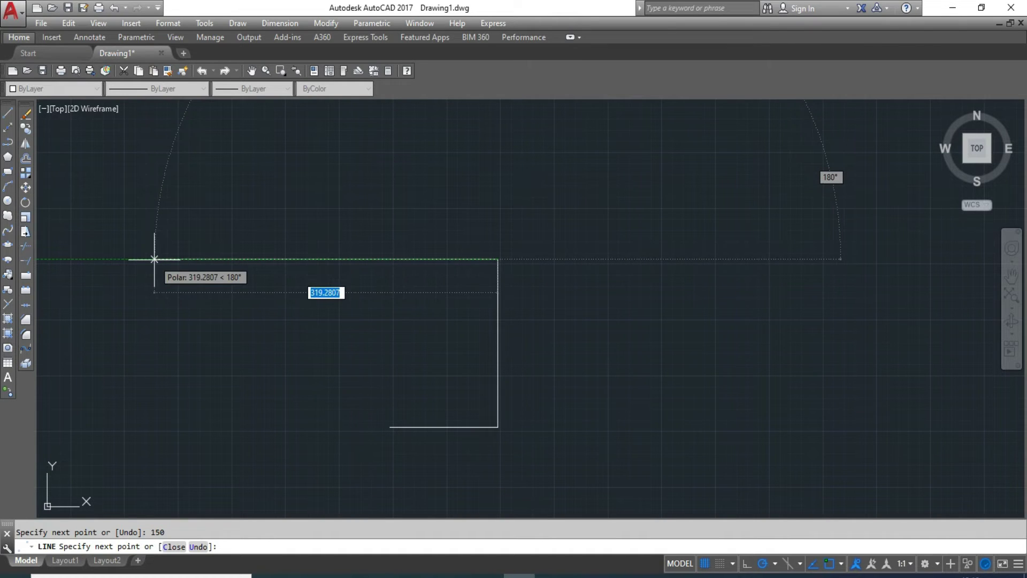
text(1)
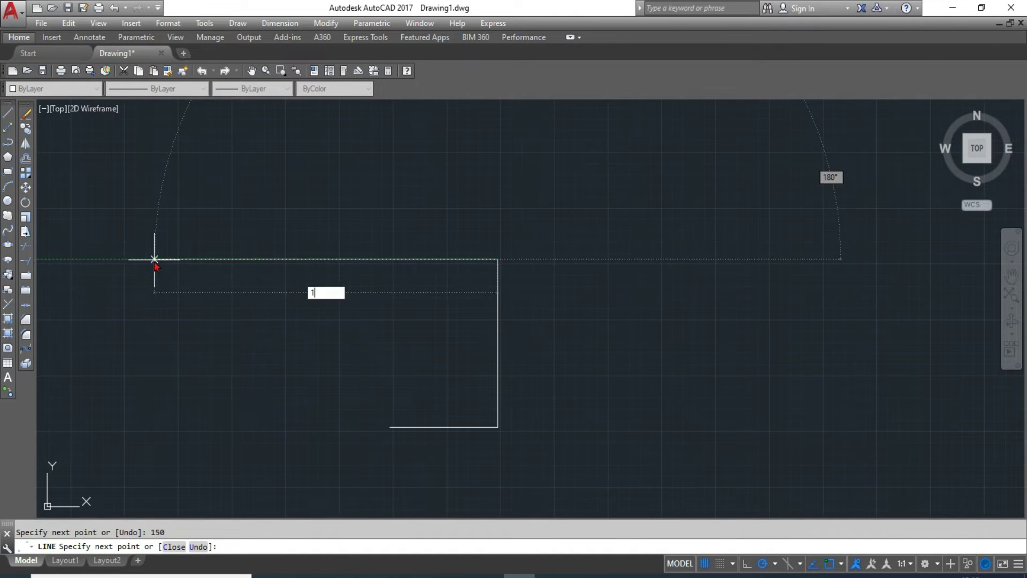
text(00)
key(Return)
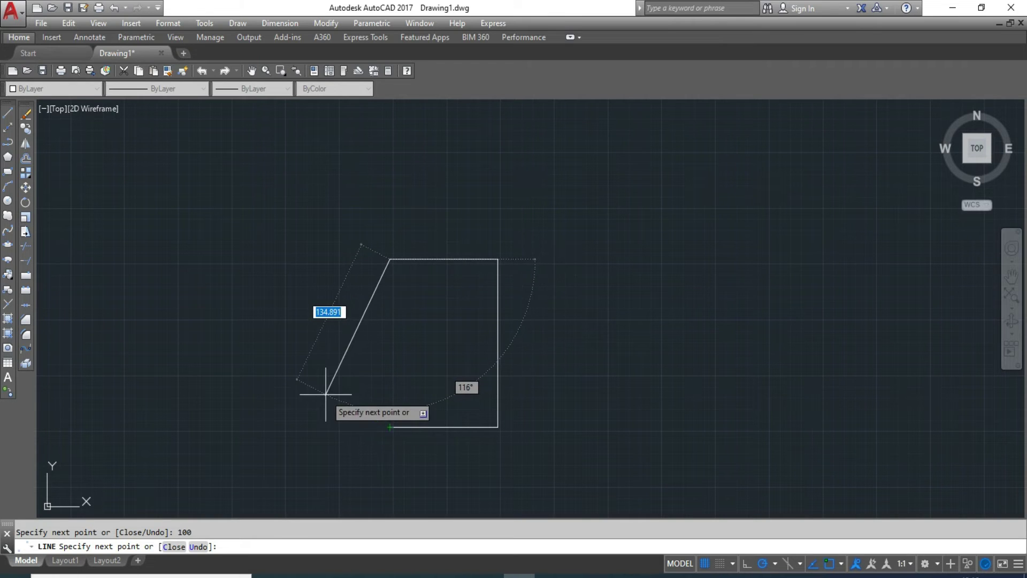
text(c)
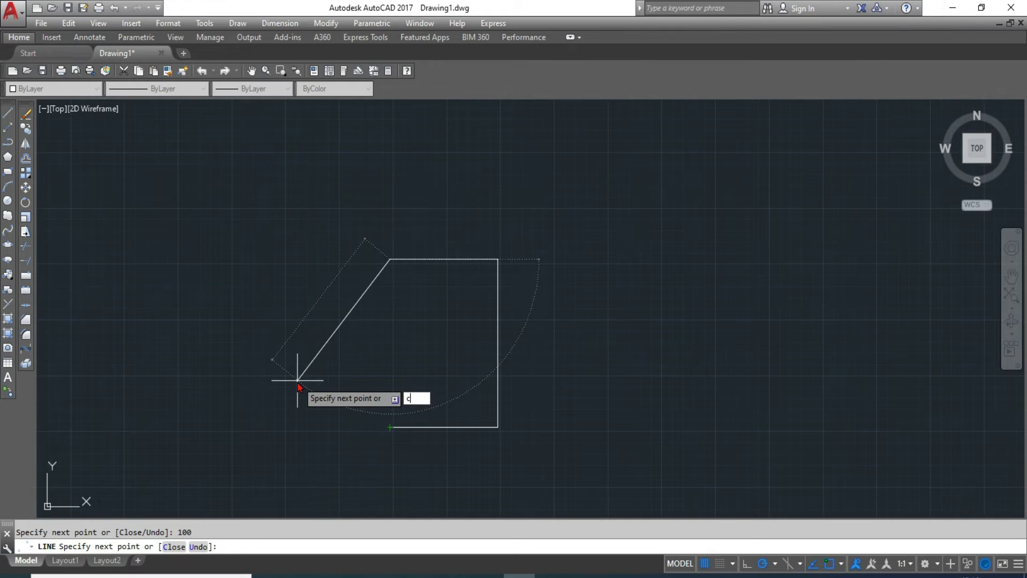
key(Return)
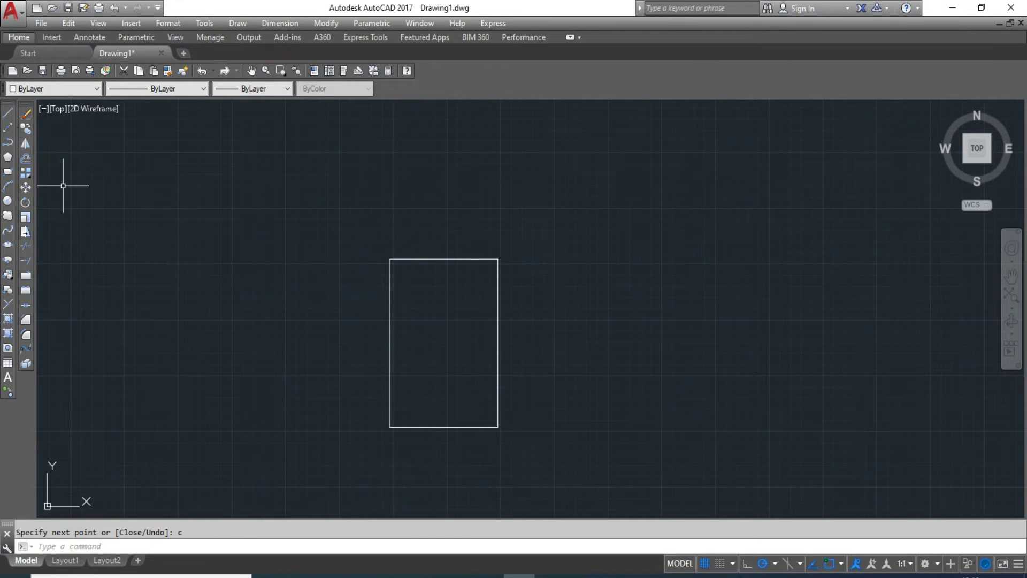
Draw a closed right triangle with a 100 base and 150 height right of the rectangle.
click(8, 113)
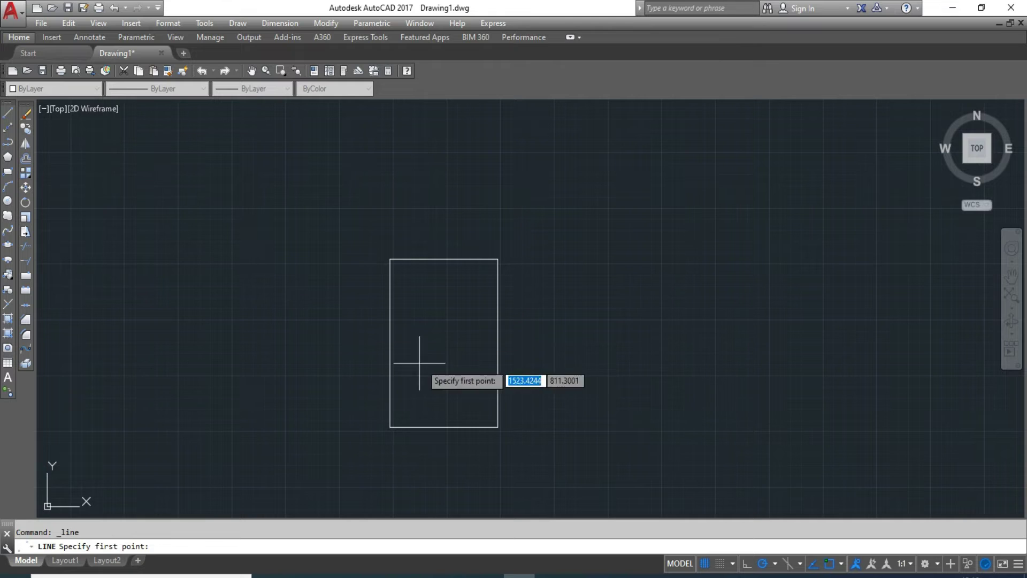
click(553, 430)
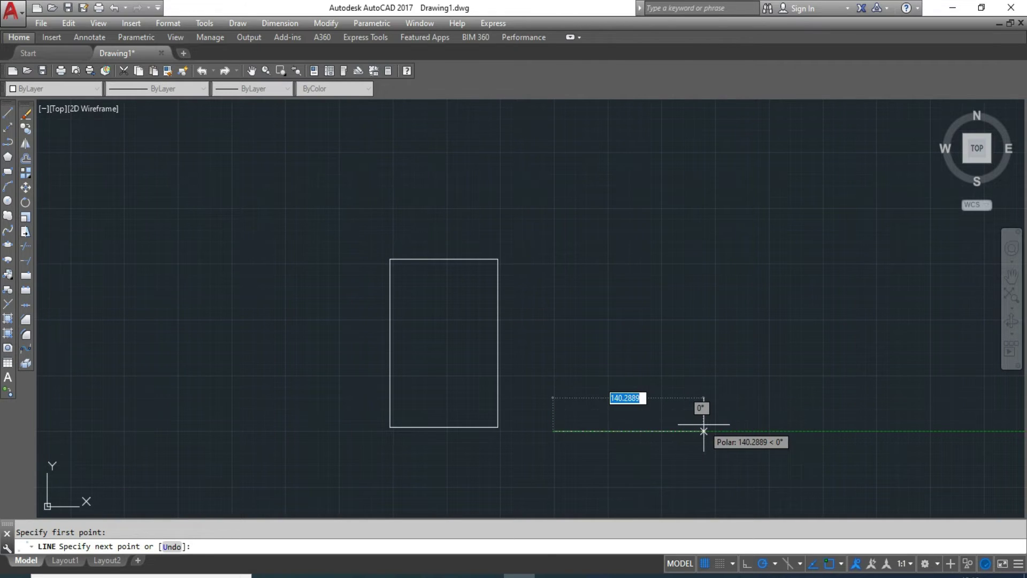
text(100)
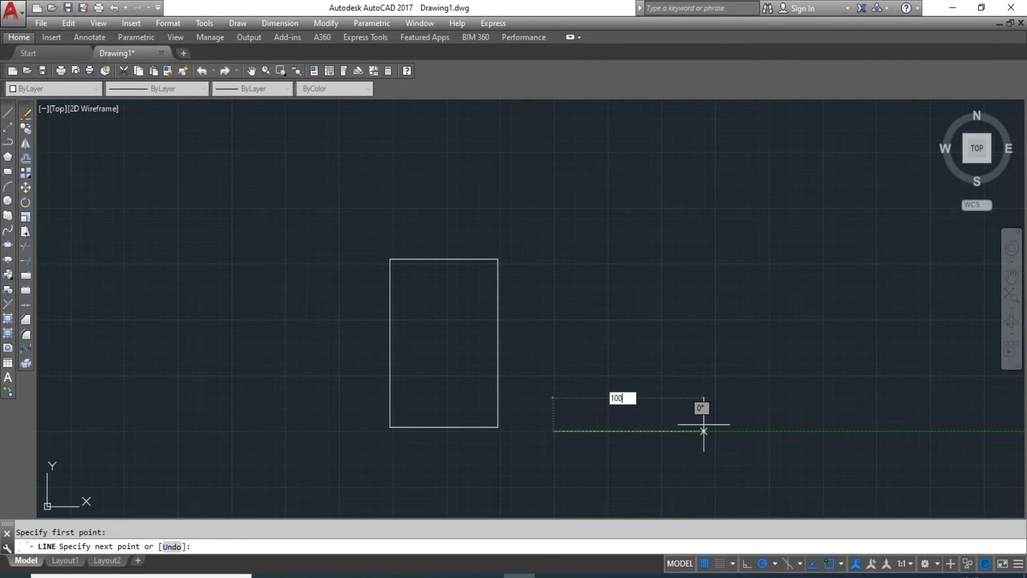
key(Return)
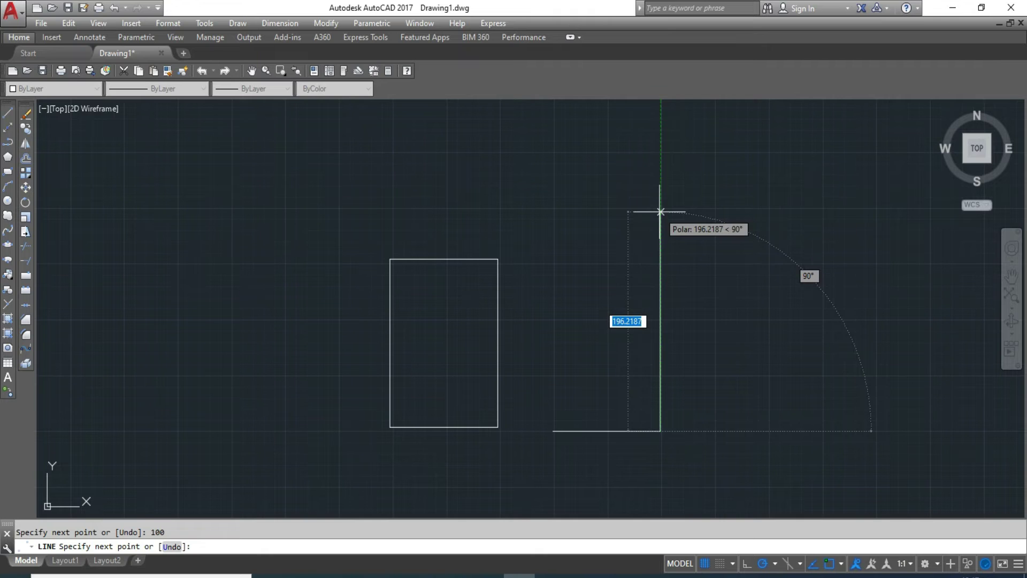
text(15)
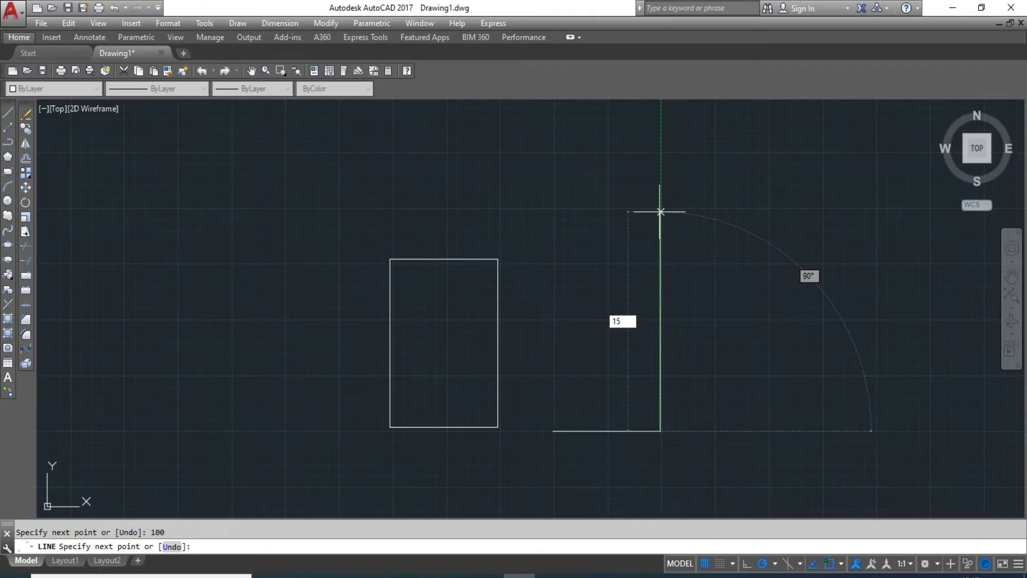
text(0)
key(Return)
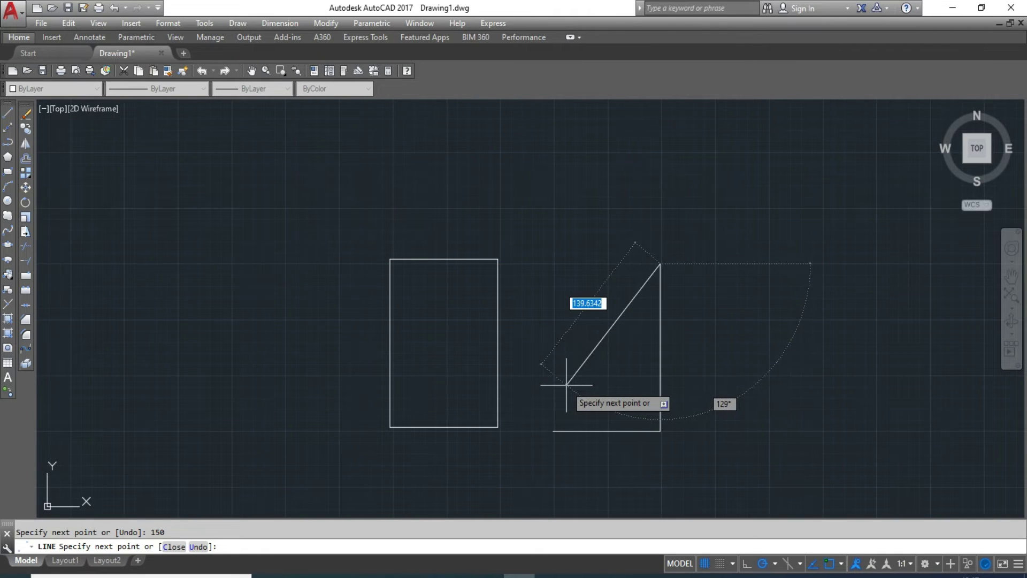
text(c)
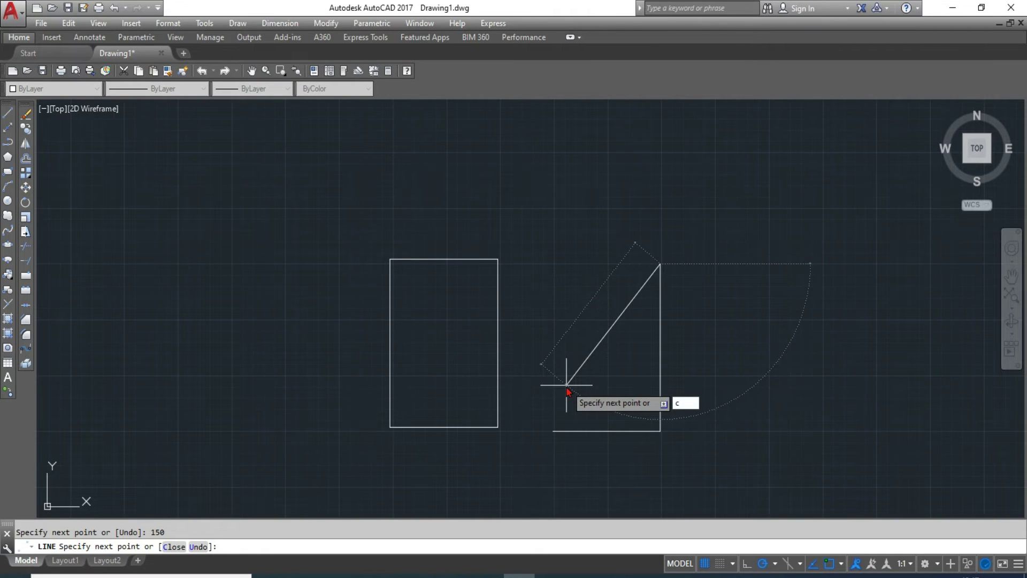
key(Return)
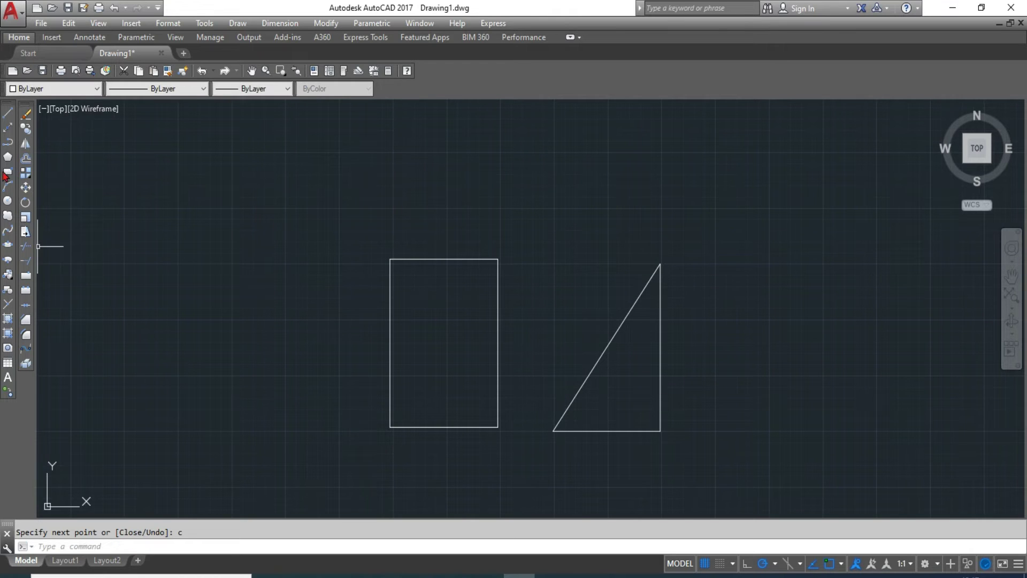
click(7, 112)
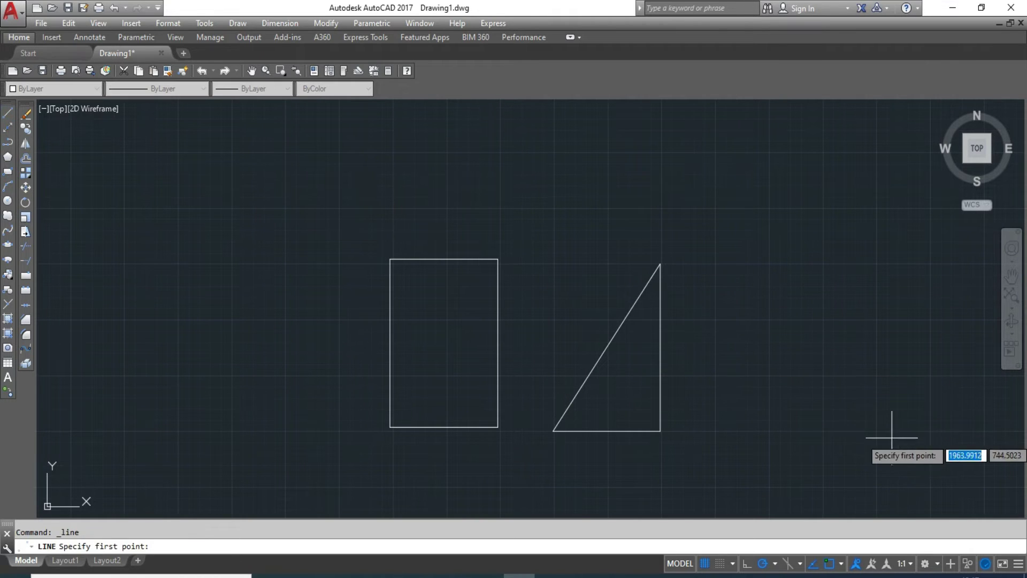
click(929, 429)
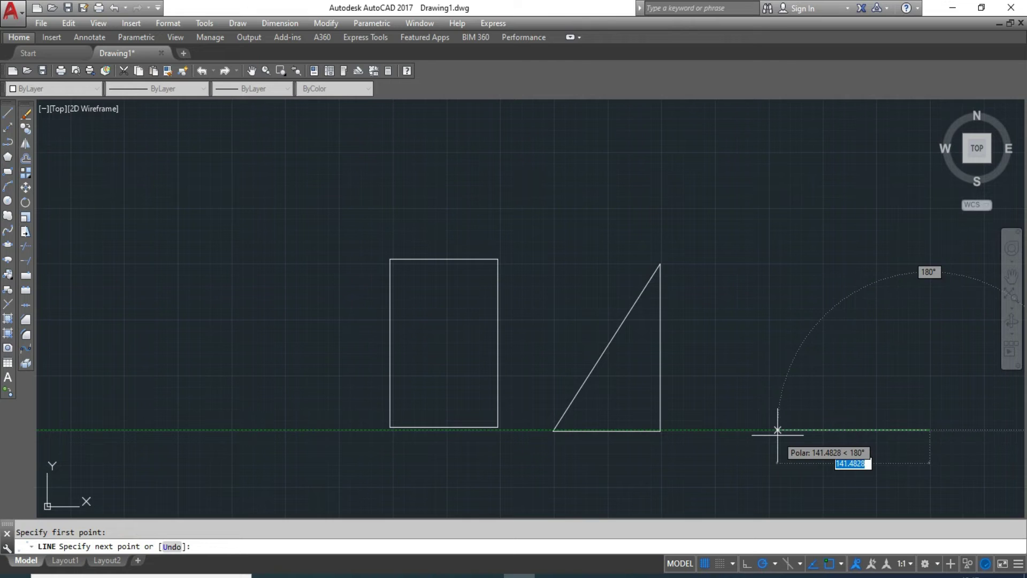
Draw a 200-unit horizontal line and a 150-unit vertical line forming an L beside the triangle.
text(200)
key(Return)
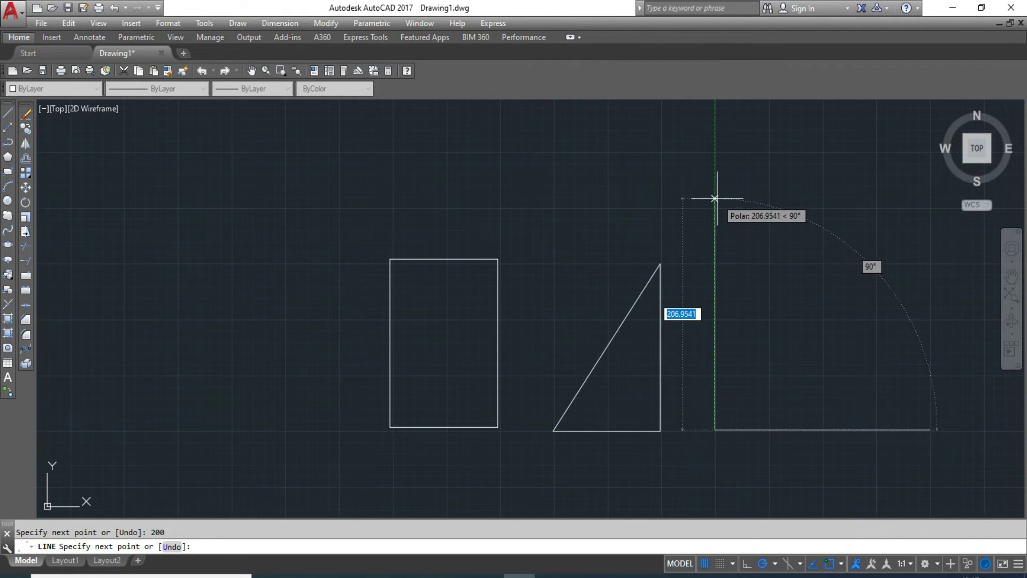
text(15)
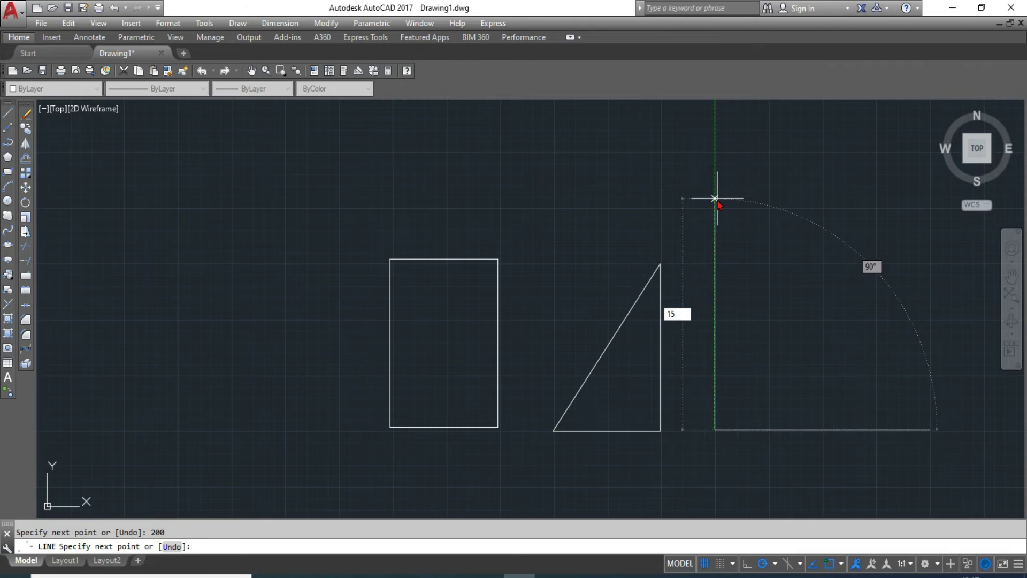
text(0)
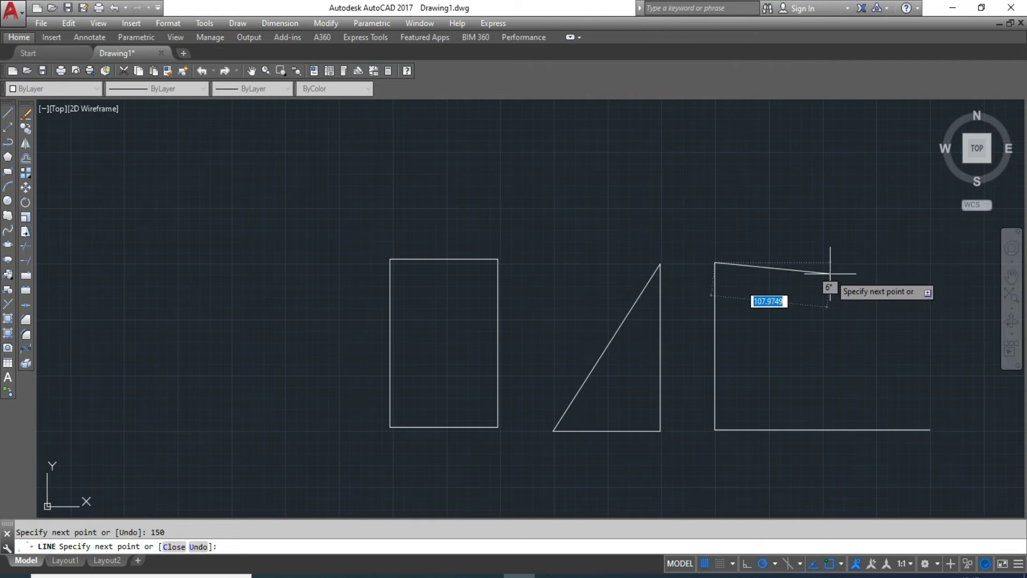
key(Escape)
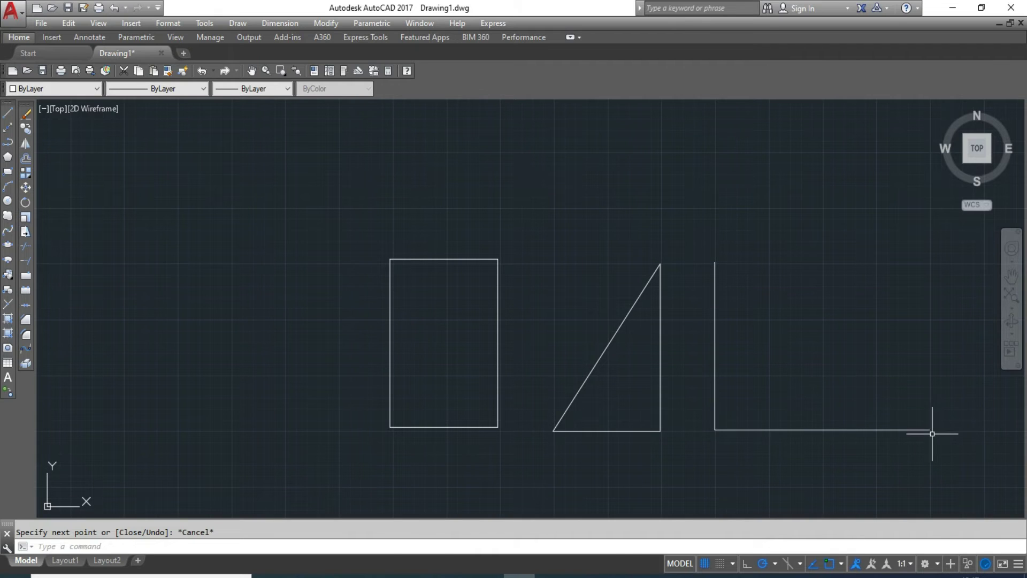
click(8, 113)
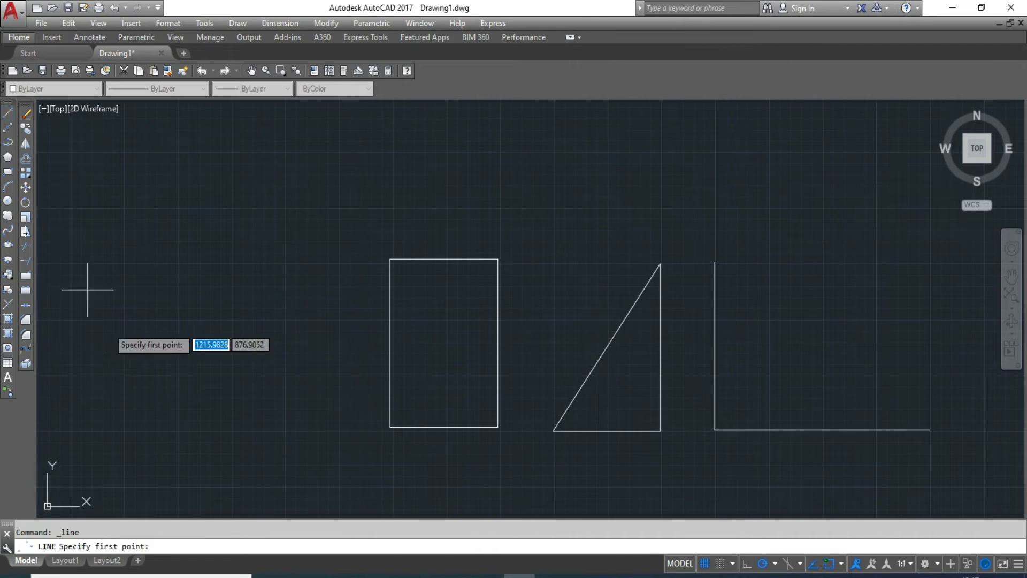
Draw a standalone 150-unit vertical line left of the rectangle.
click(178, 429)
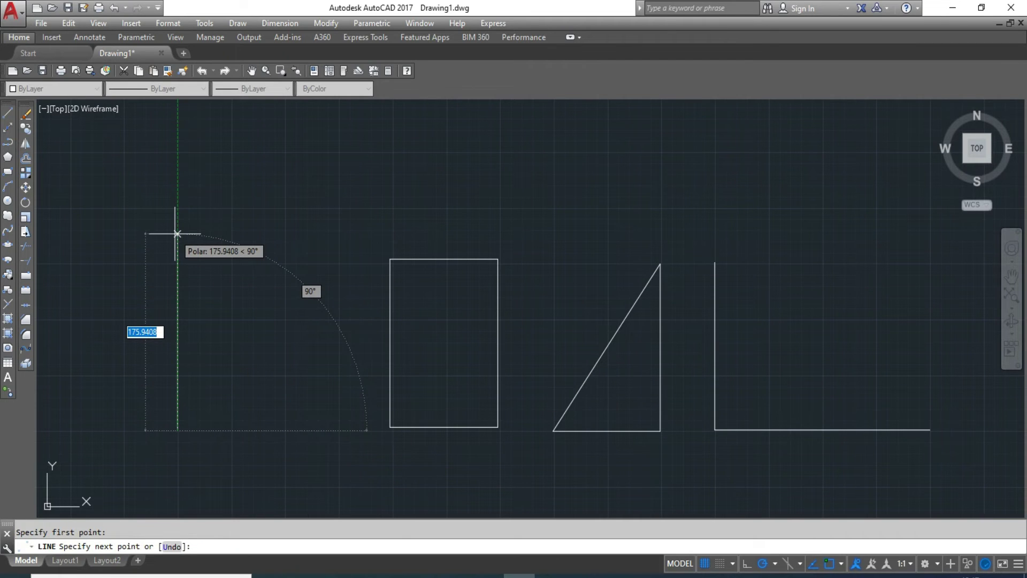
text(150)
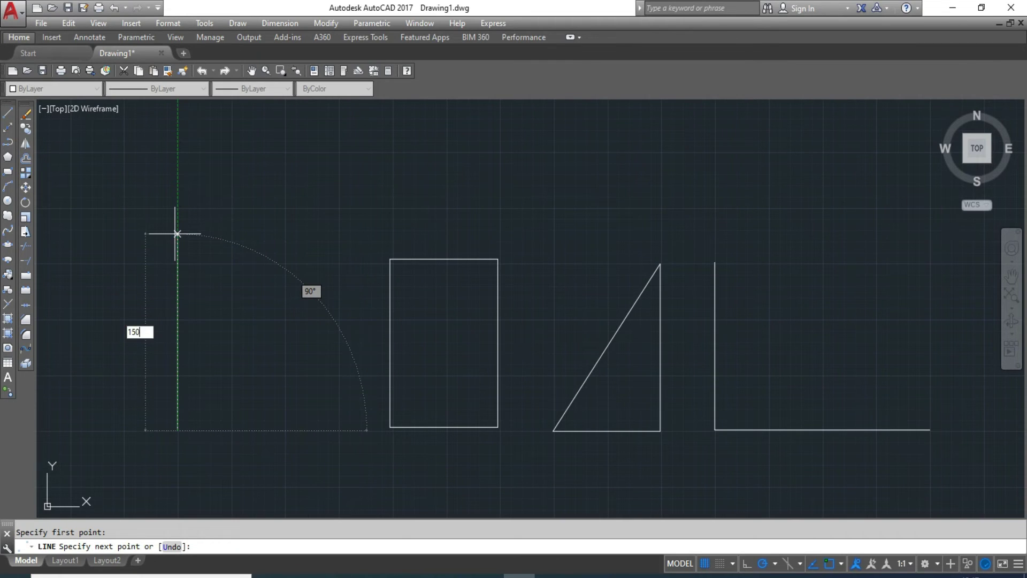
key(Return)
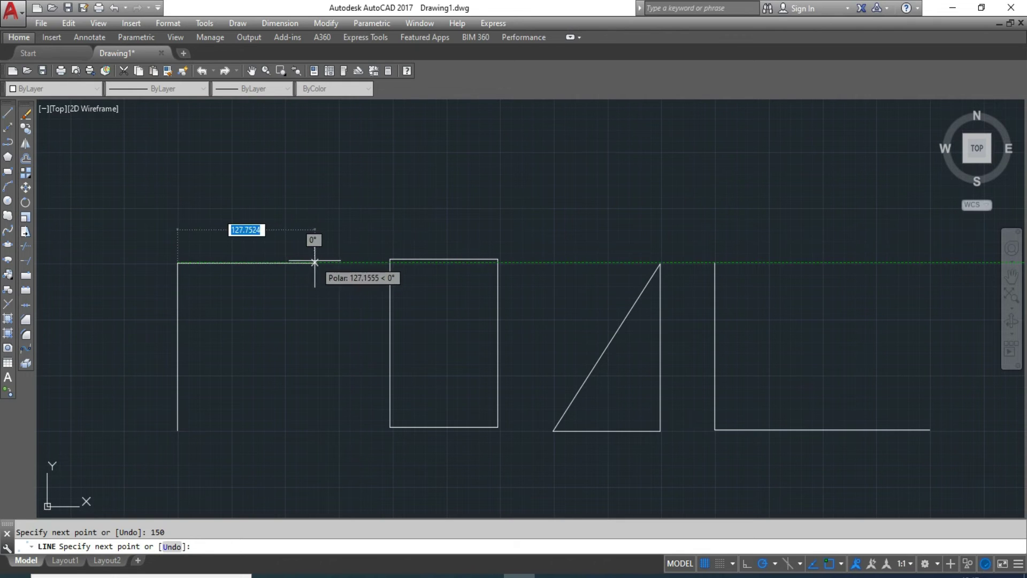
key(Return)
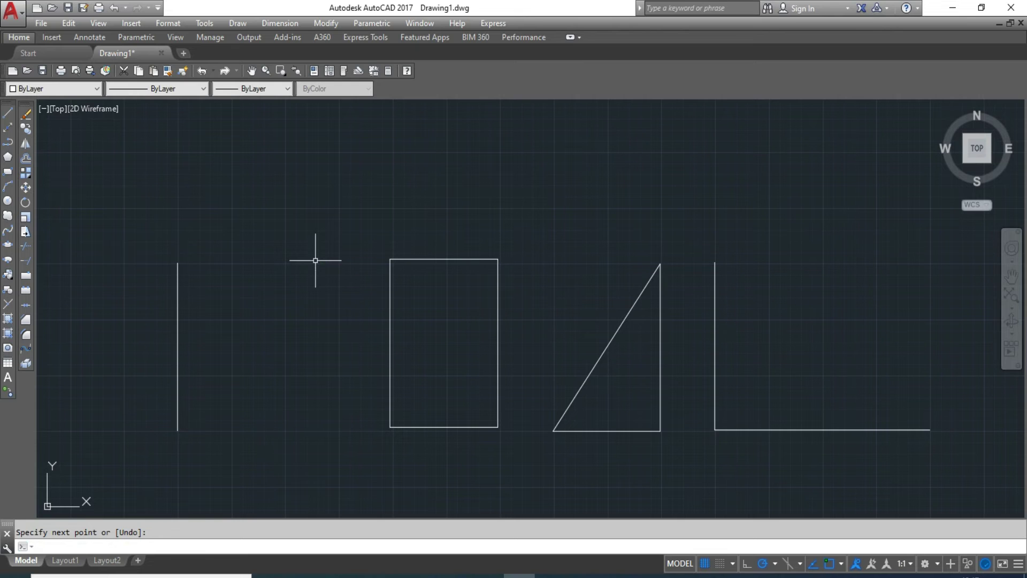
Draw a second vertical line, typed as 100 units, between the first vertical line and the rectangle.
click(8, 113)
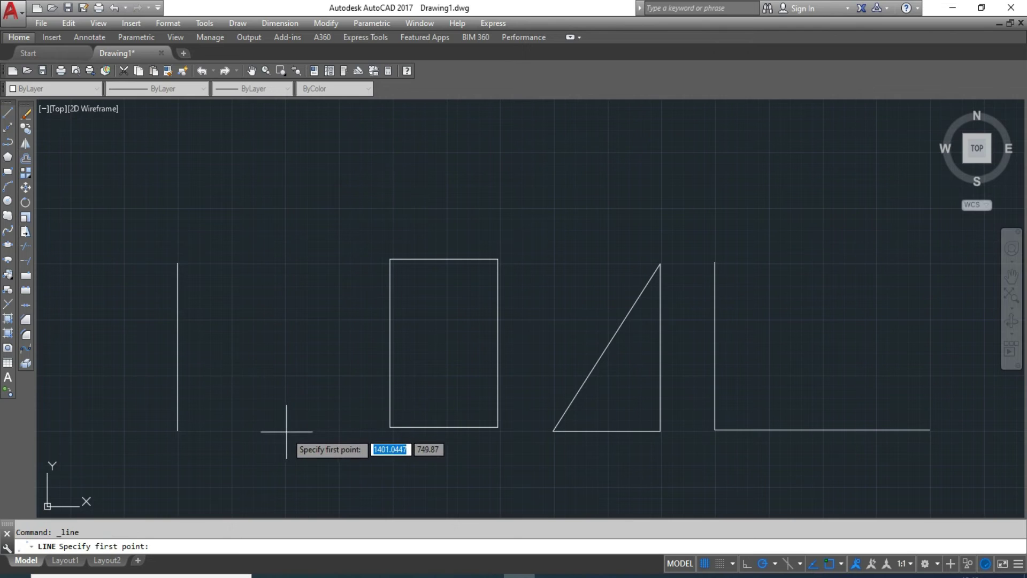
key(Escape)
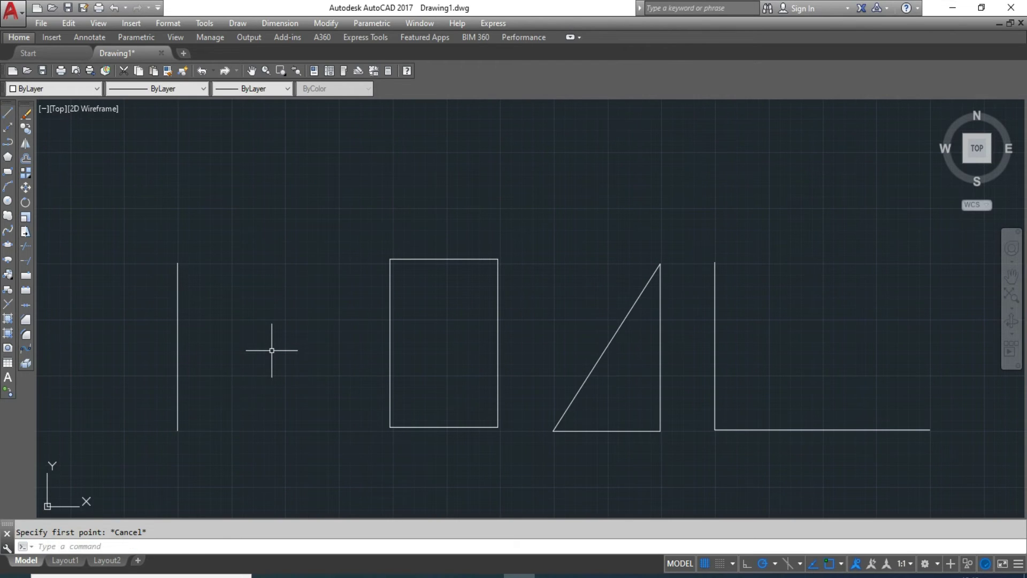
key(Return)
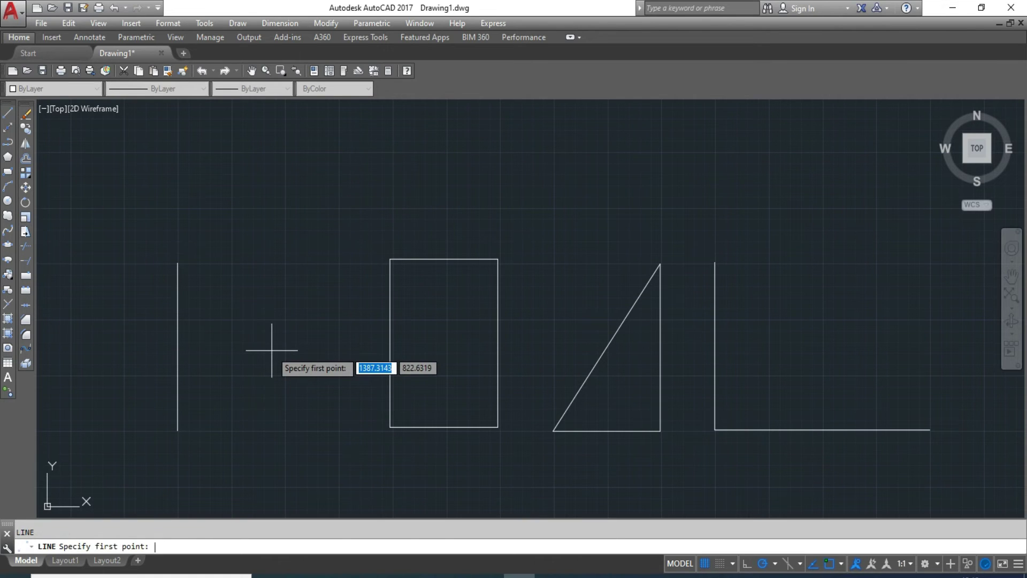
click(285, 431)
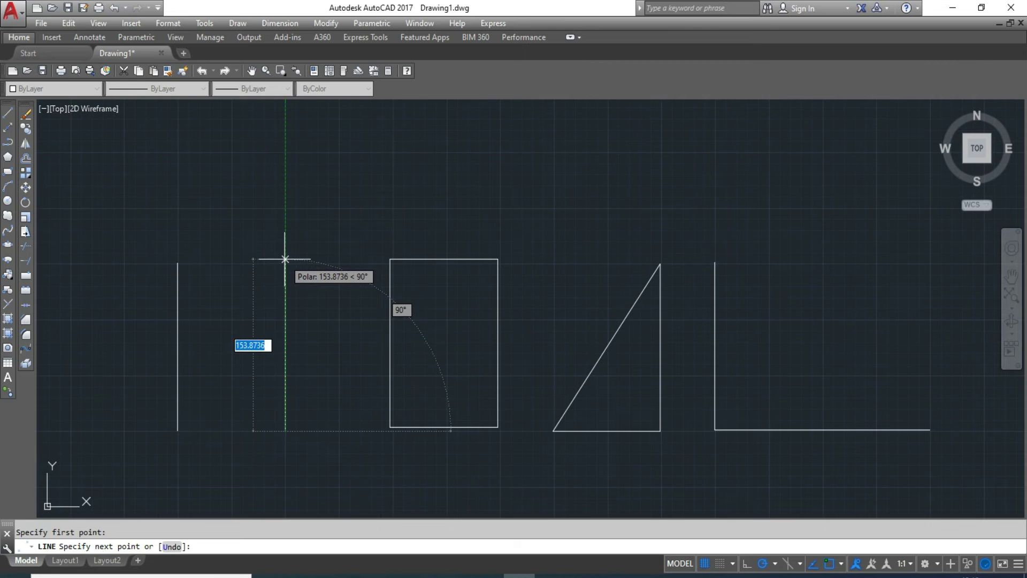
text(100)
key(Return)
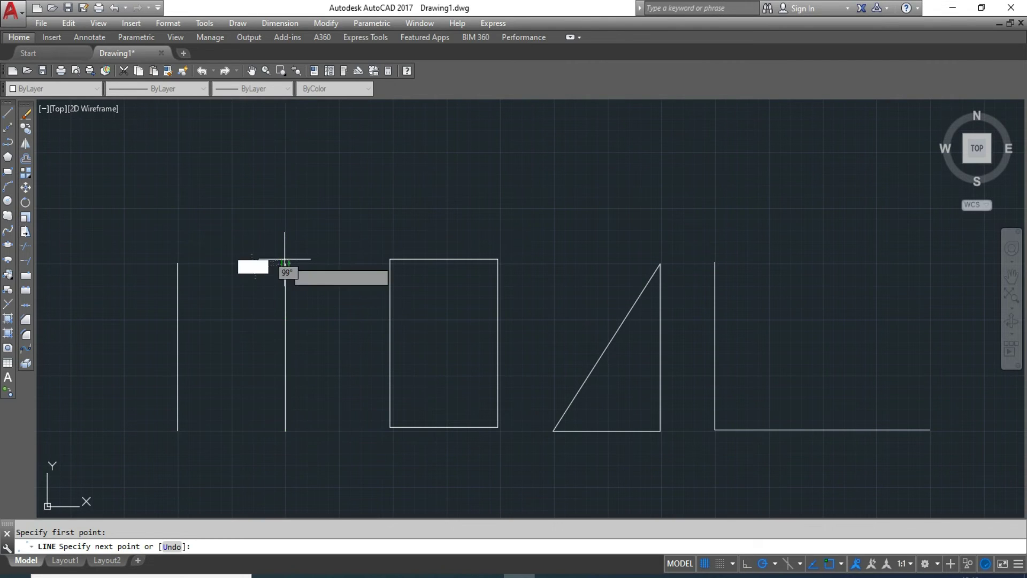
key(Return)
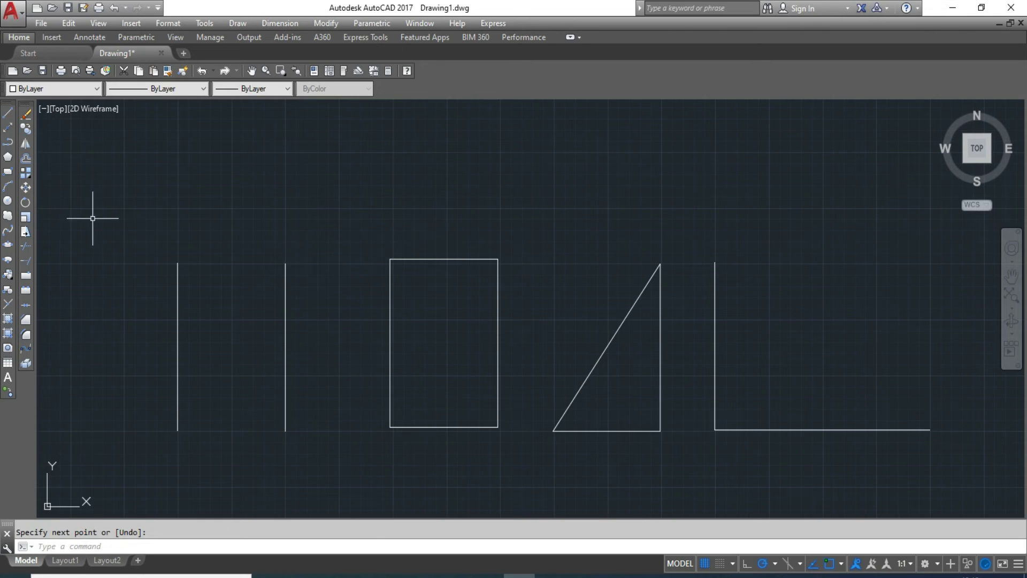
key(Return)
Draw a 350-unit horizontal line above the vertical lines and rectangle.
click(176, 206)
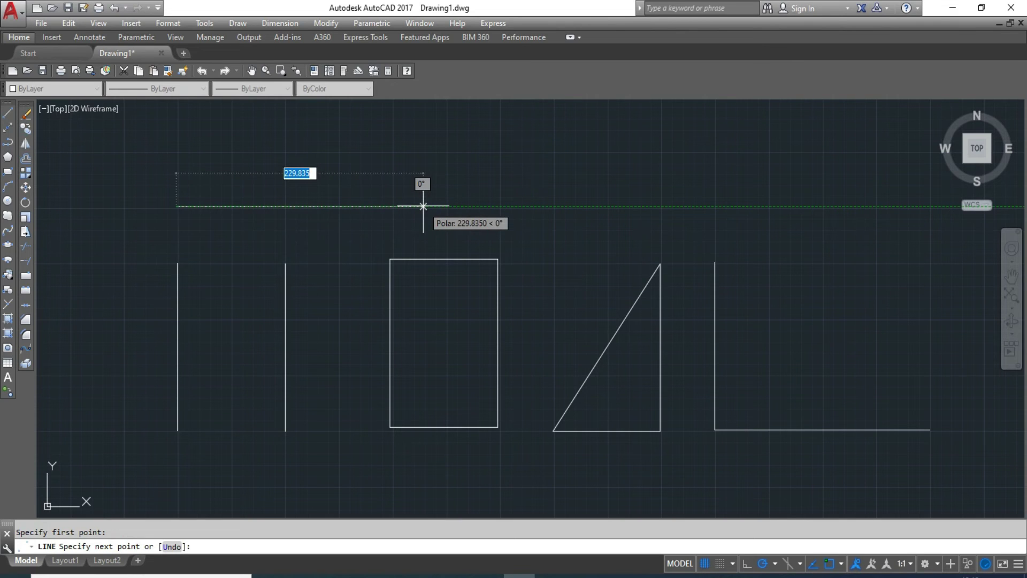
text(3)
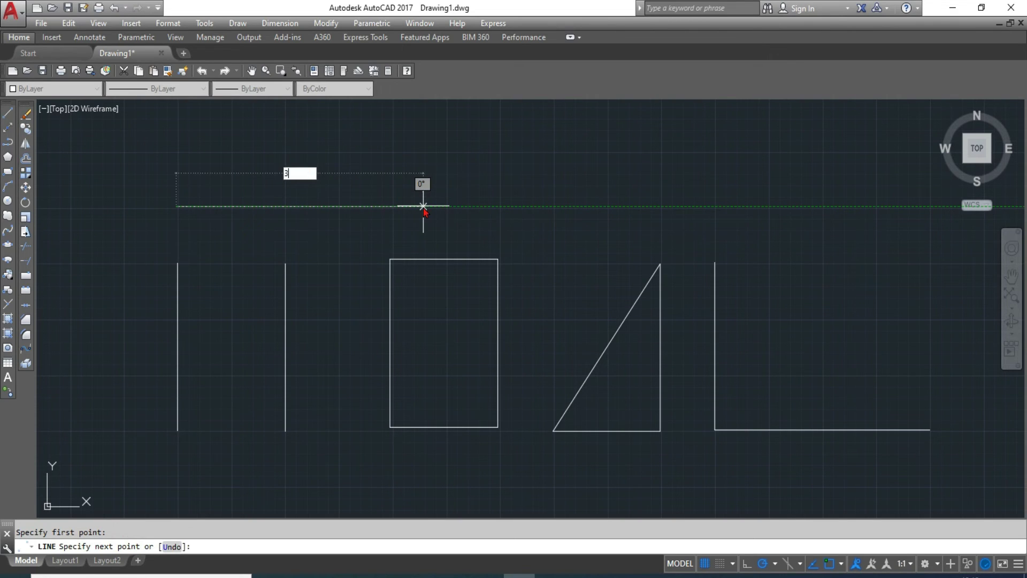
text(50)
key(Return)
key(Return)
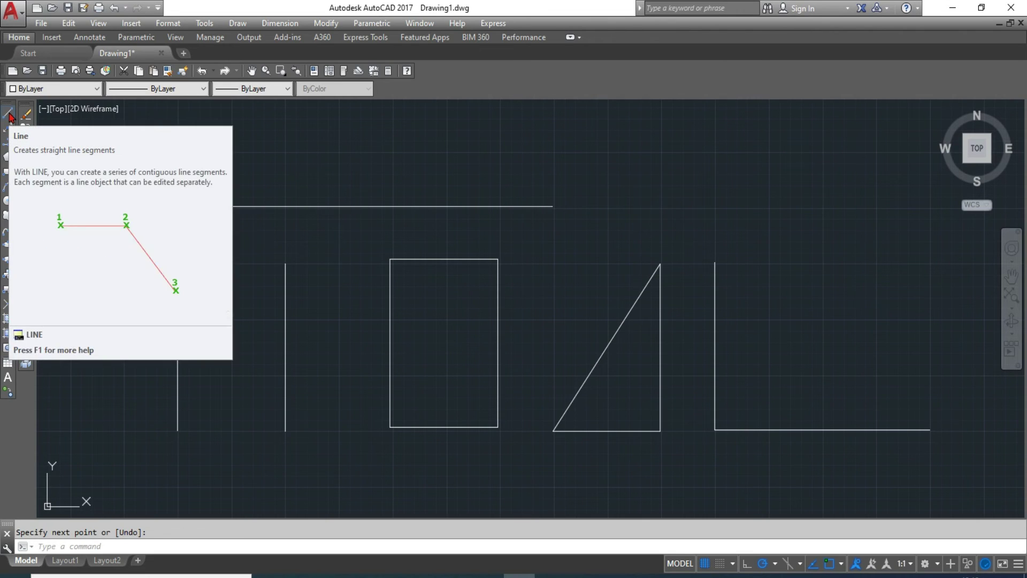
Draw a 500-unit horizontal line along the bottom, below all shapes.
click(9, 115)
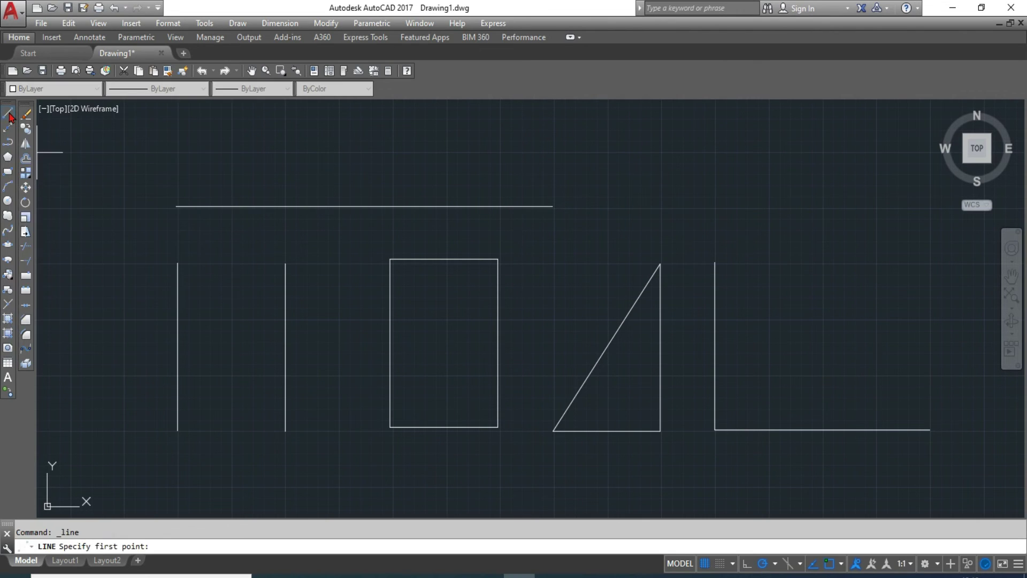
click(176, 487)
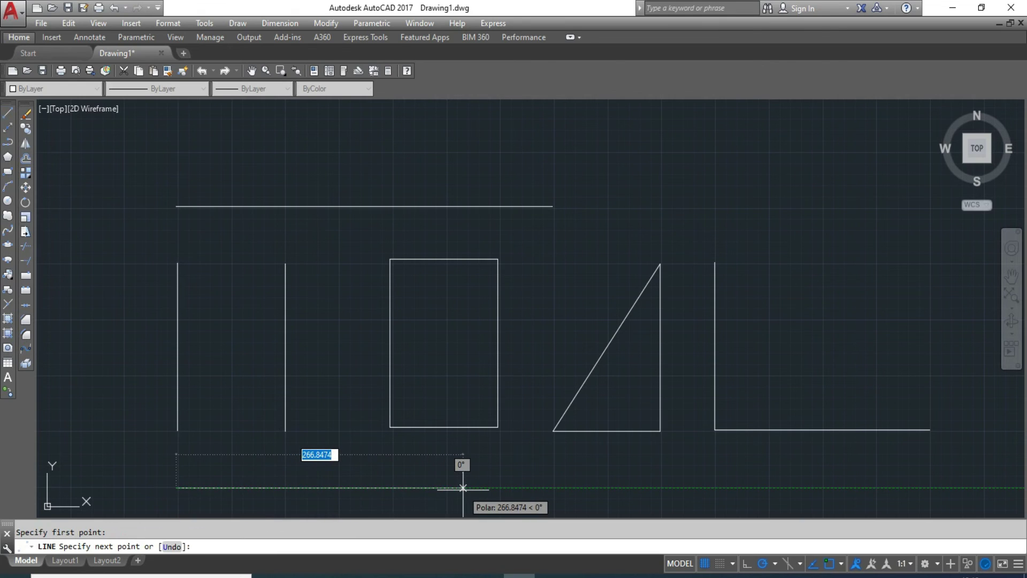
text(50)
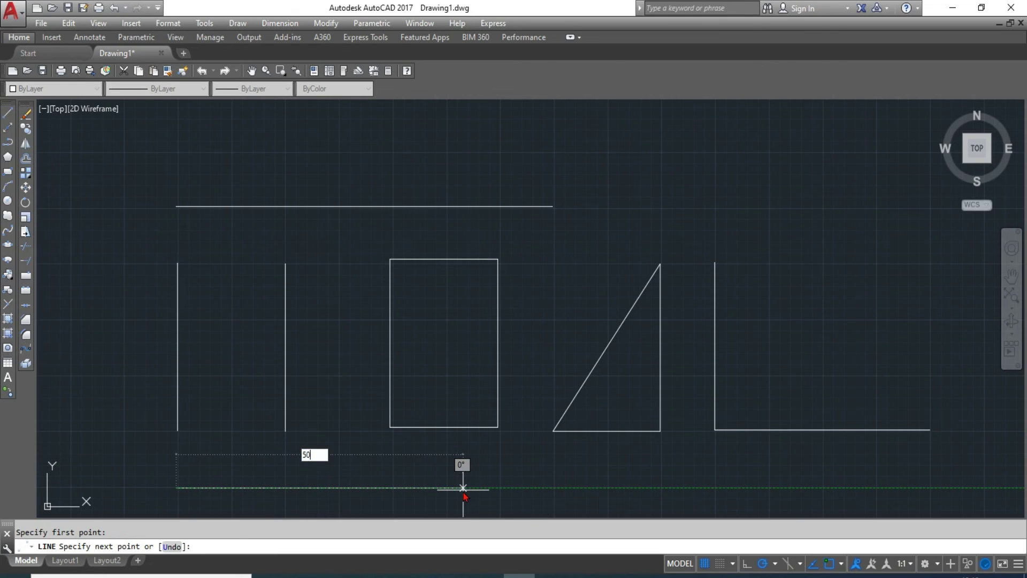
text(0)
key(Return)
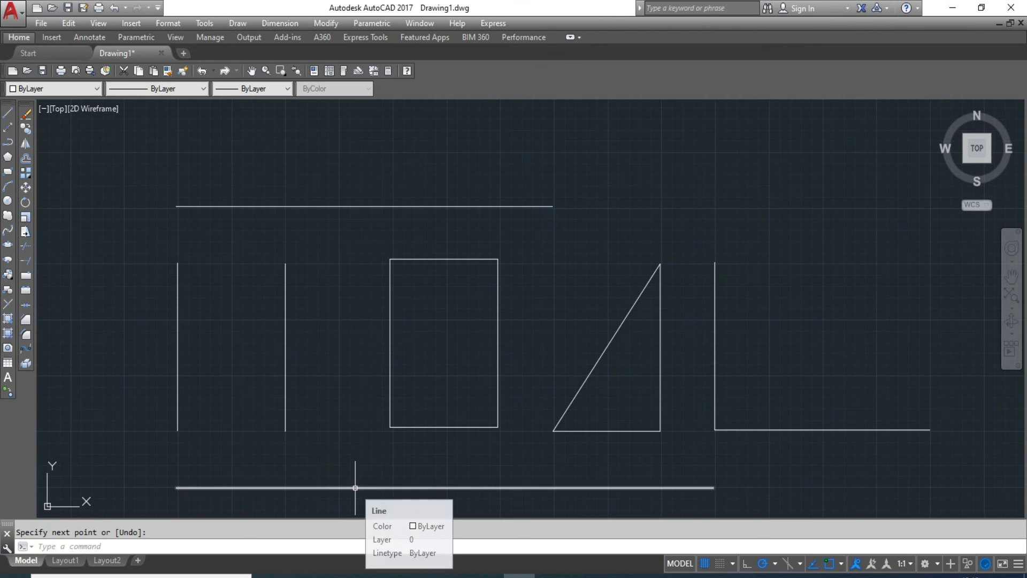
Delete the L-shape's 200-unit horizontal line.
click(355, 487)
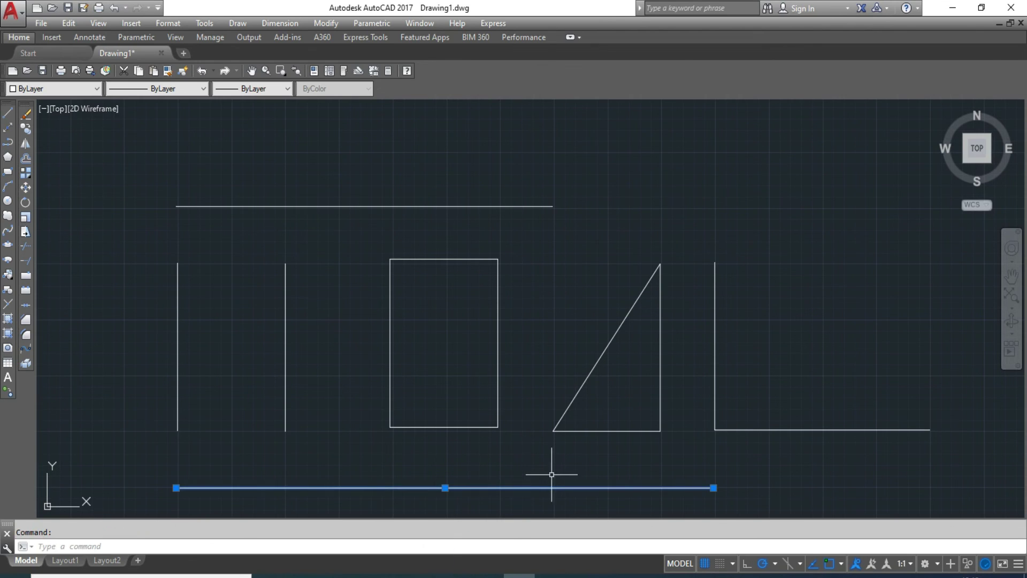
key(Escape)
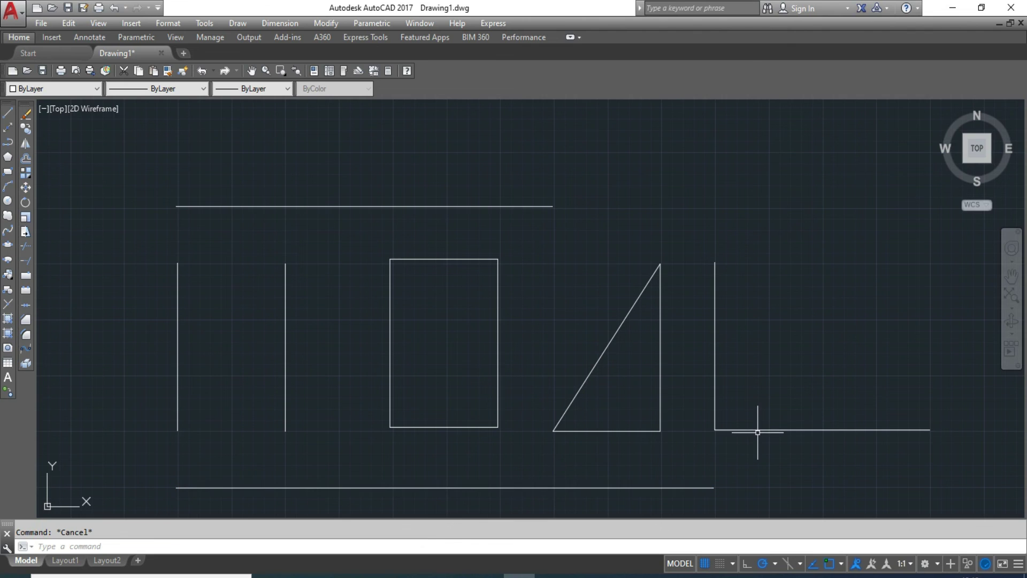
click(758, 430)
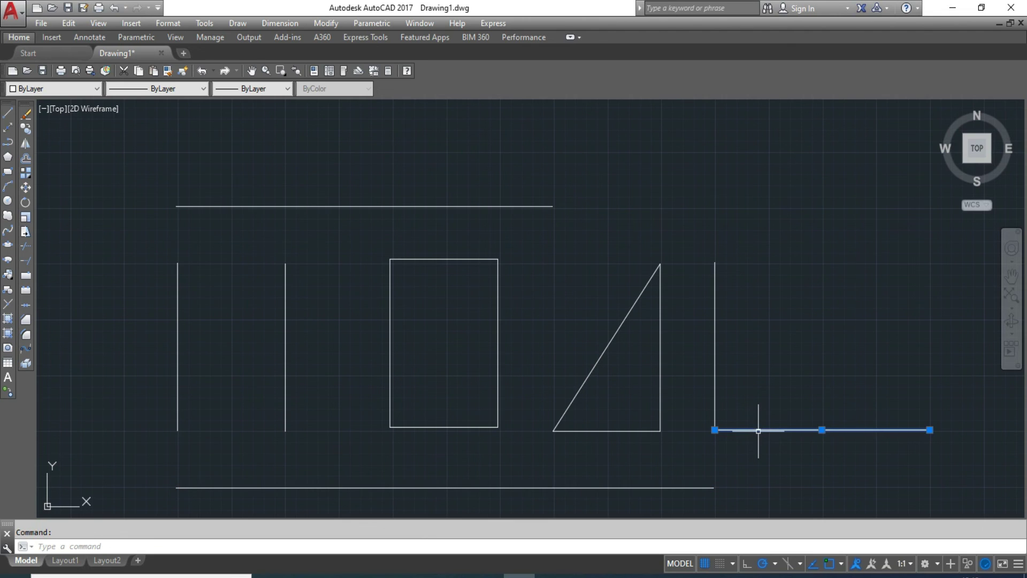
key(Delete)
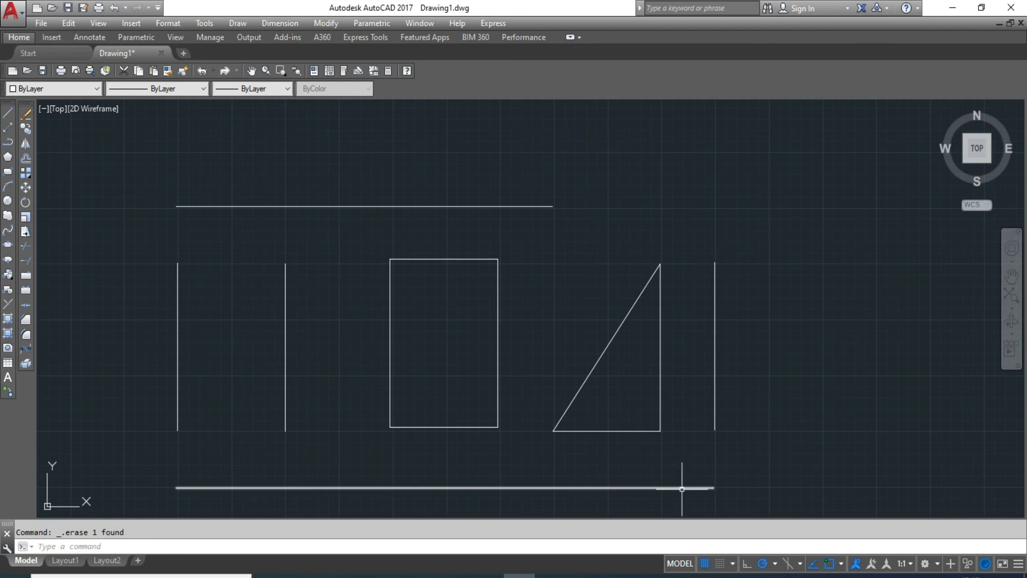
Erase the L-shape's vertical line, then undo to restore it.
click(714, 391)
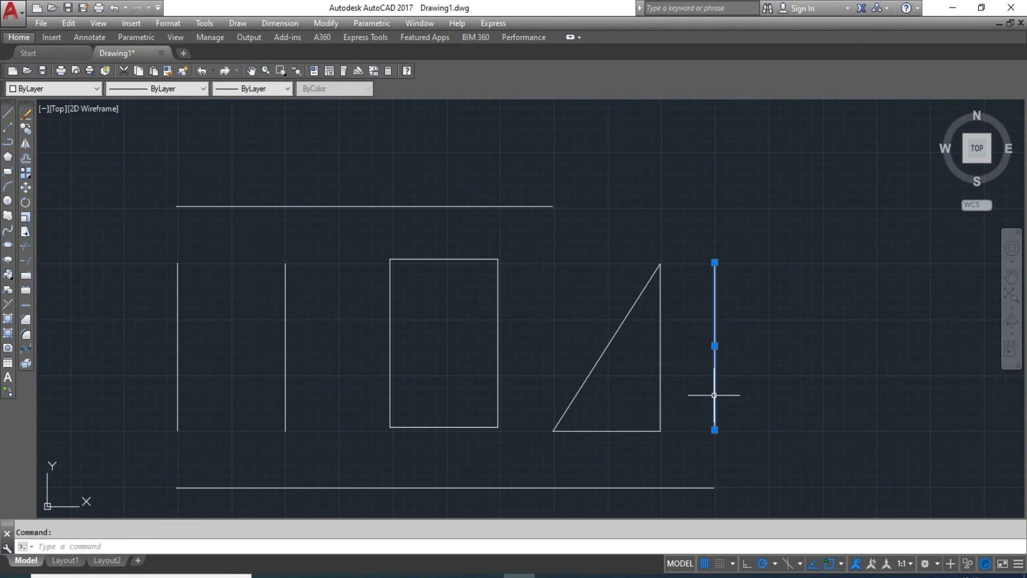
click(26, 116)
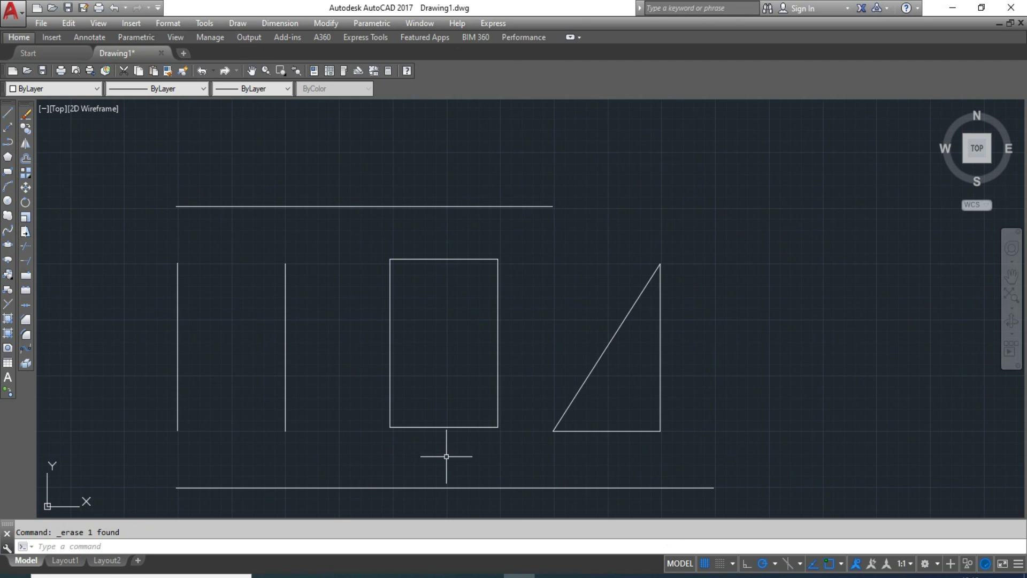
key(ctrl+z)
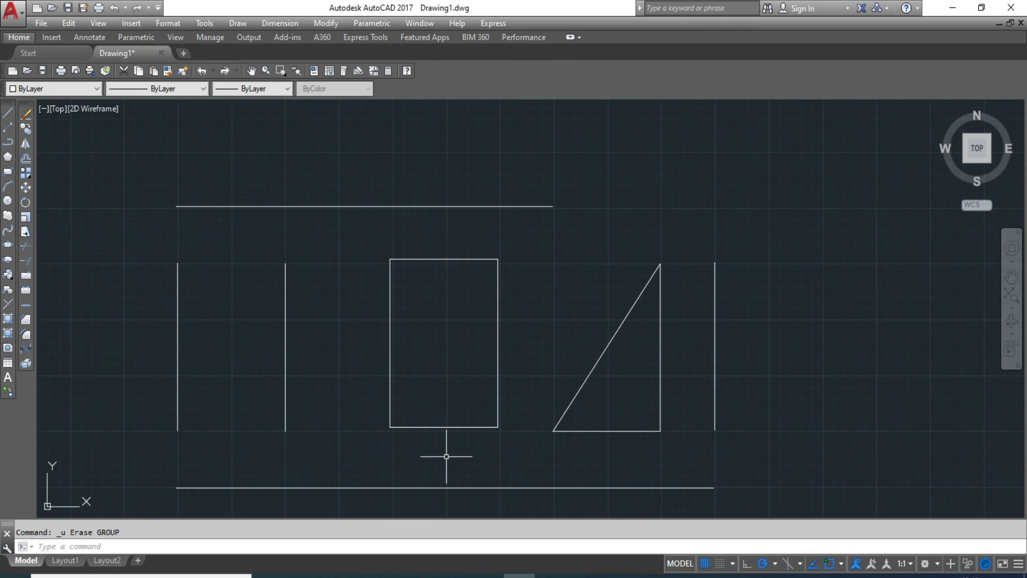